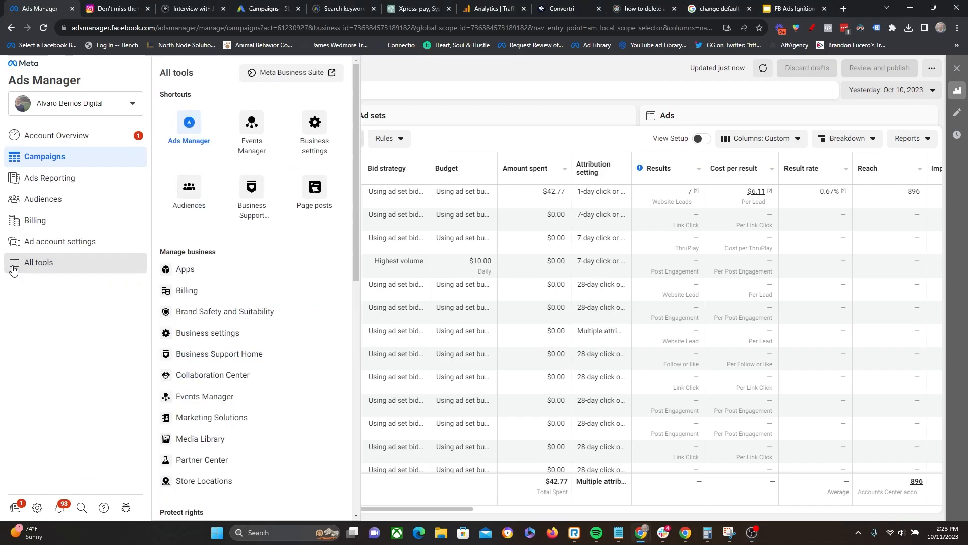
- Open the Audiences tool and start a custom audience using a customer list as the source, continuing past the list preparation guidance
left_click(186, 203)
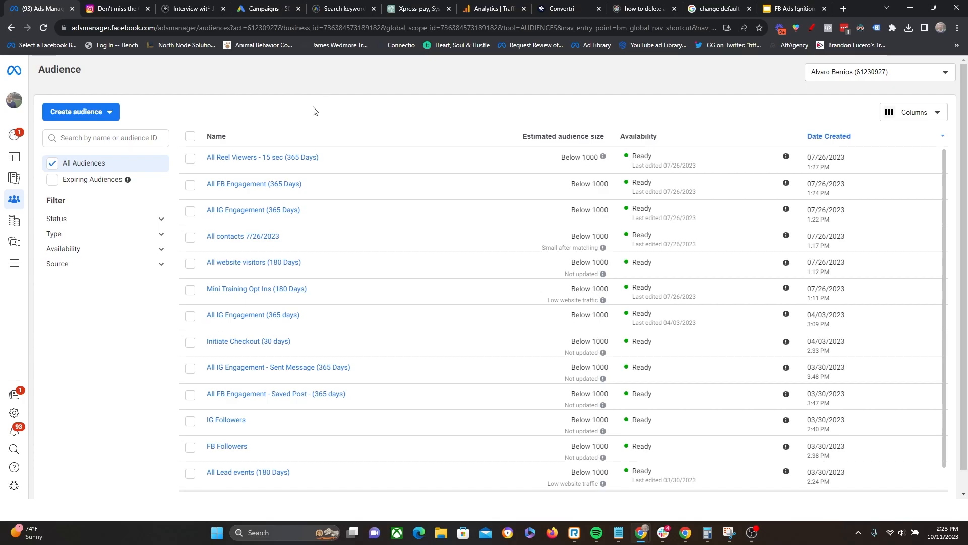
left_click(115, 116)
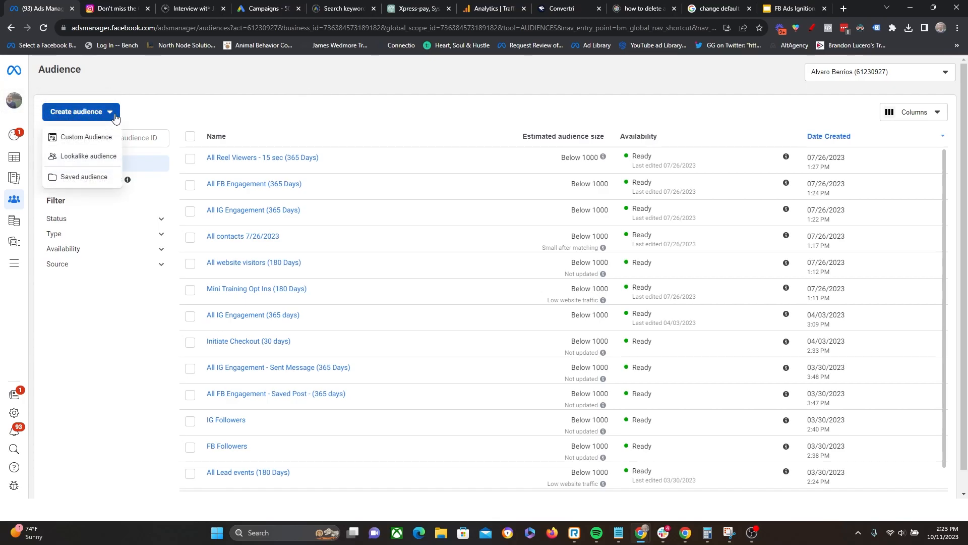
left_click(85, 140)
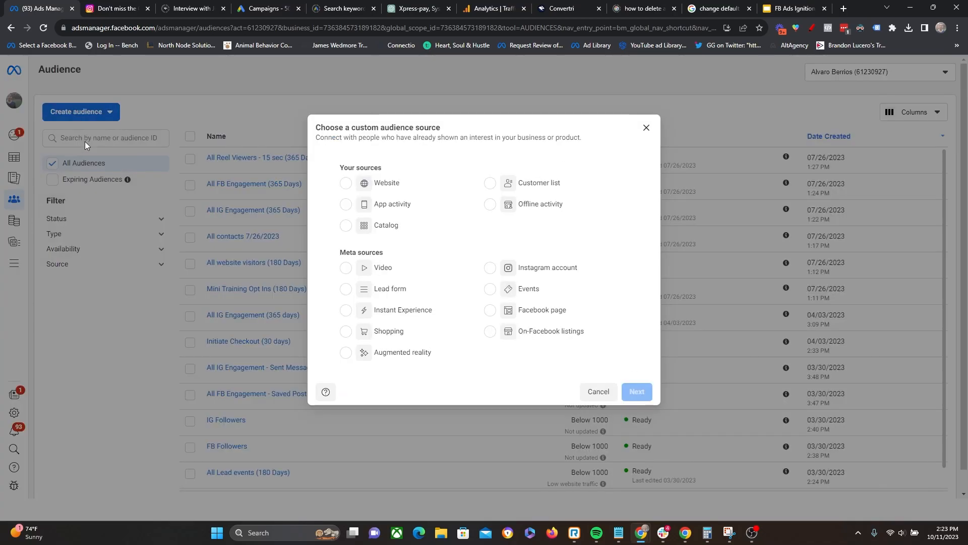
left_click(490, 183)
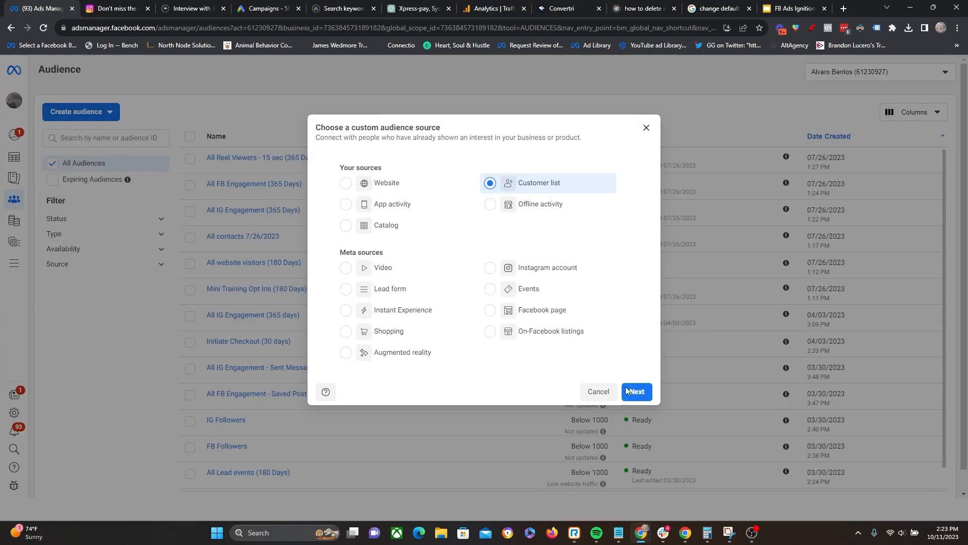
left_click(635, 391)
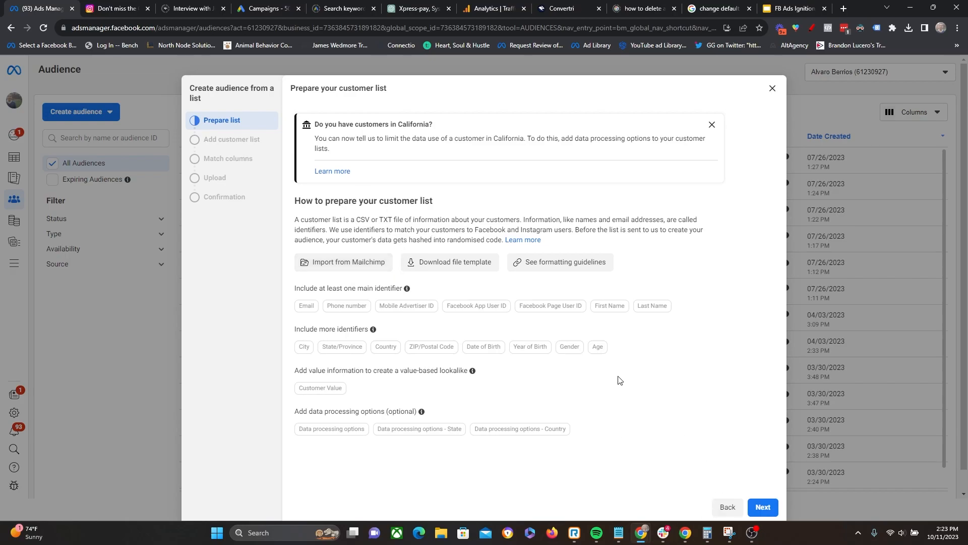
left_click(763, 506)
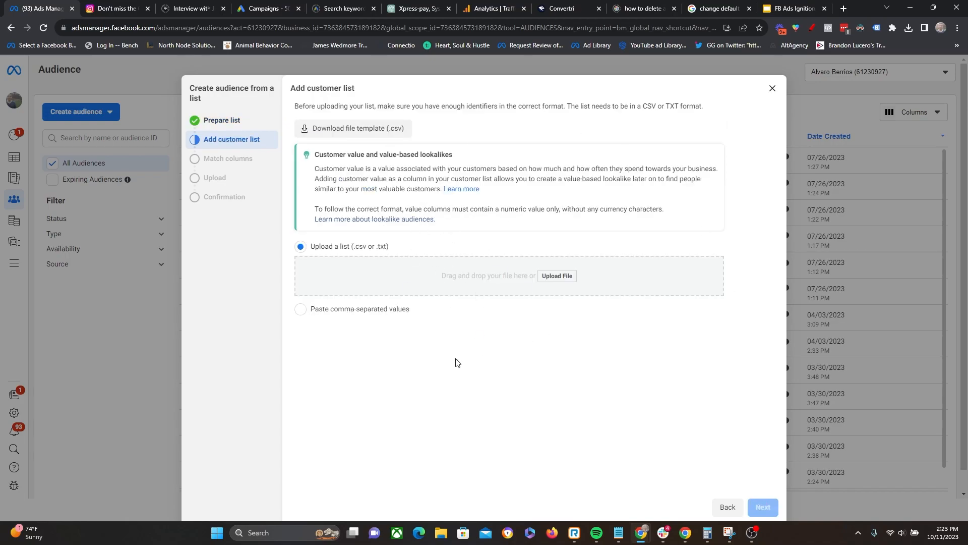
- Upload the file filesaver-All_Oct 11 23 2_09 pm from the Downloads folder as the customer list
left_click(557, 276)
left_click(121, 99)
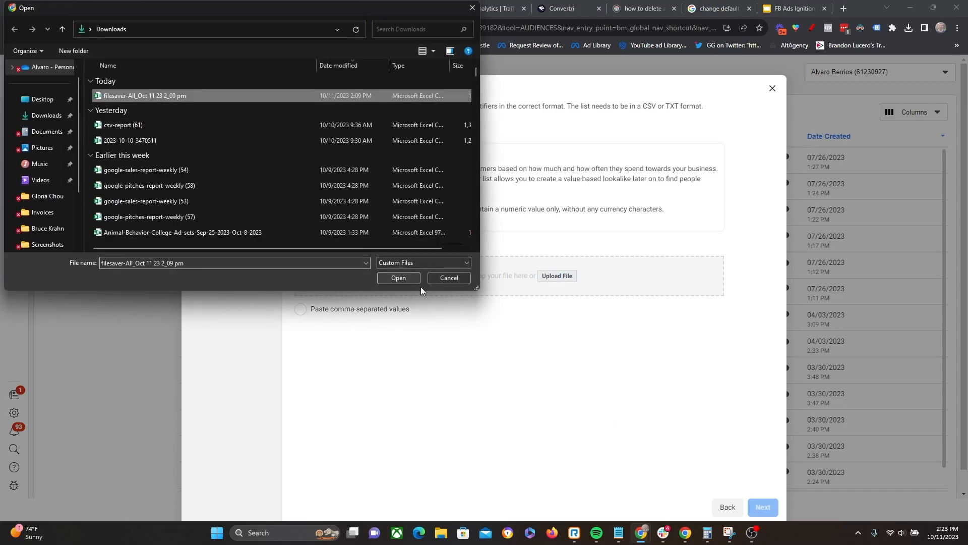
left_click(401, 278)
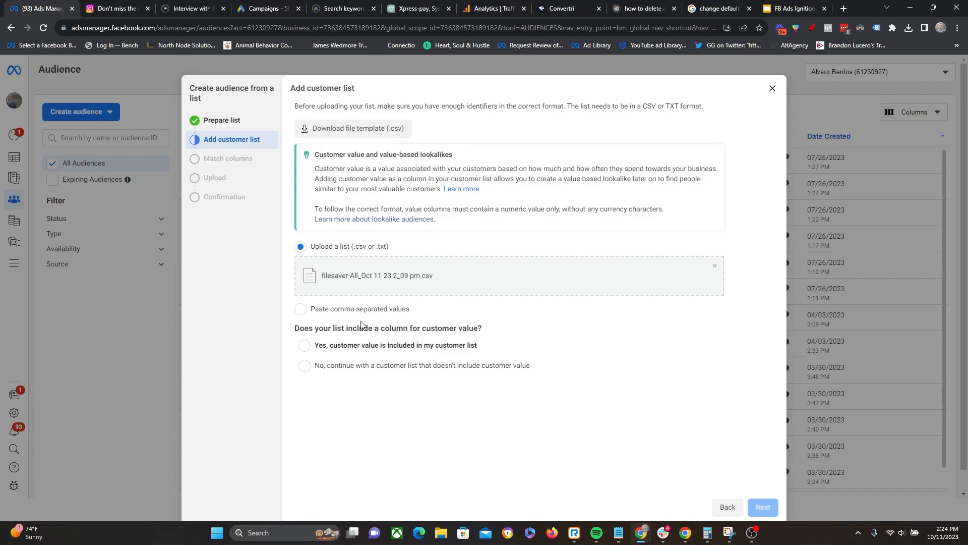
- Specify that the audience continues with a customer list that doesn't include customer value
left_click_drag(300, 328, 513, 322)
left_click(514, 331)
left_click(304, 347)
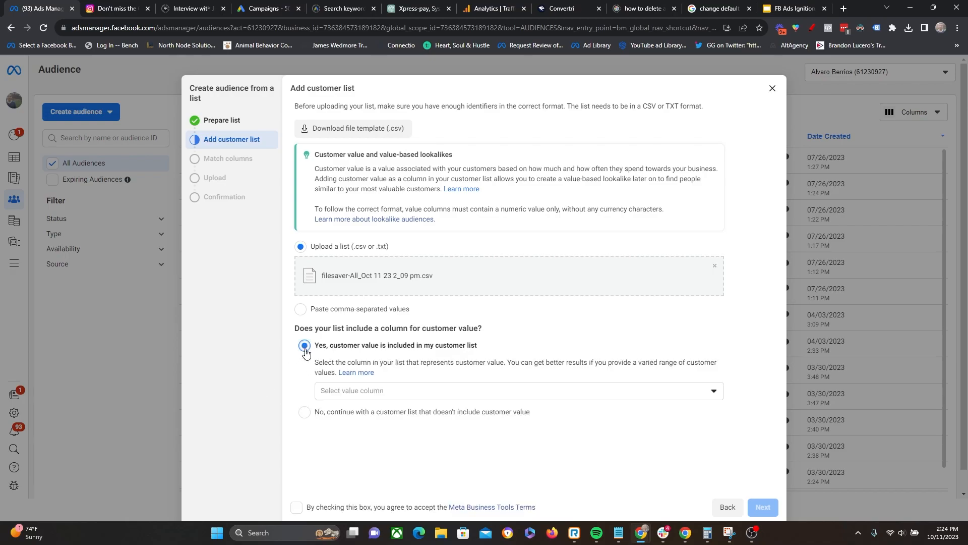
left_click(549, 395)
left_click(549, 396)
left_click(305, 412)
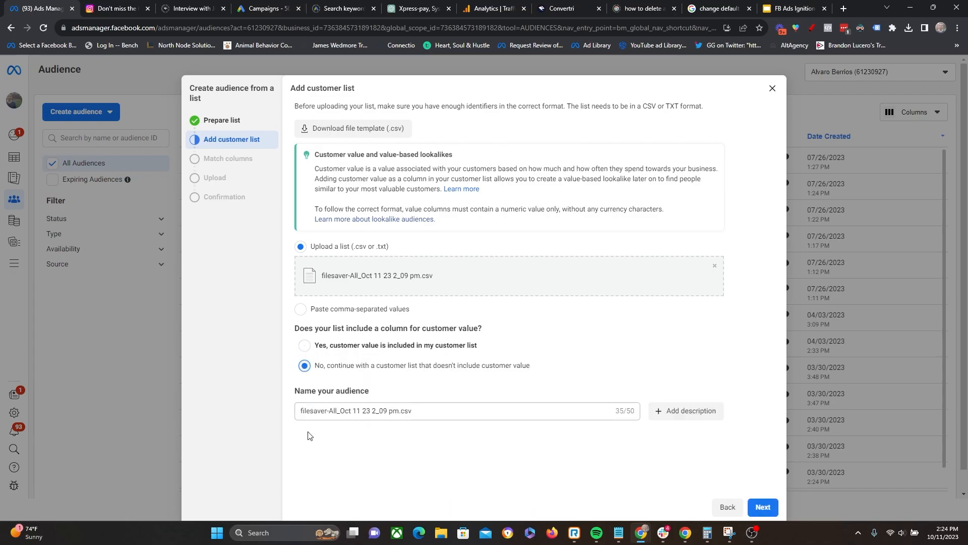
- Name the audience "Entire email list 10/11/2023" and continue to column matching
triple_click(447, 412)
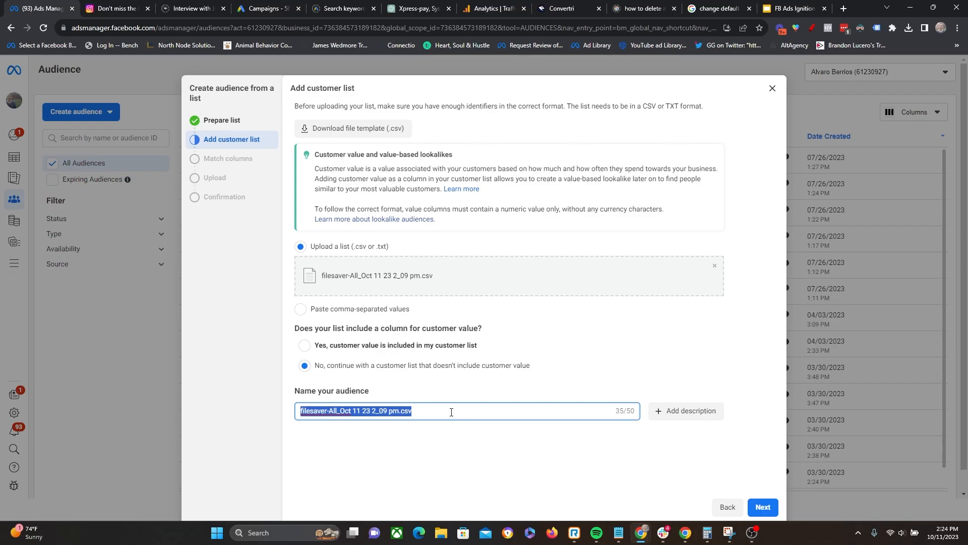
type("Entire email list 10/11/2023")
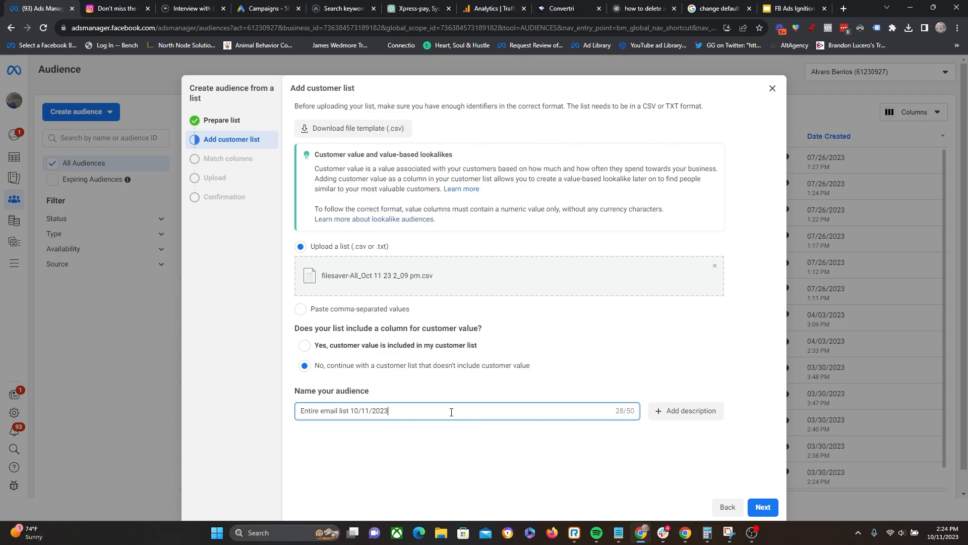
left_click(437, 440)
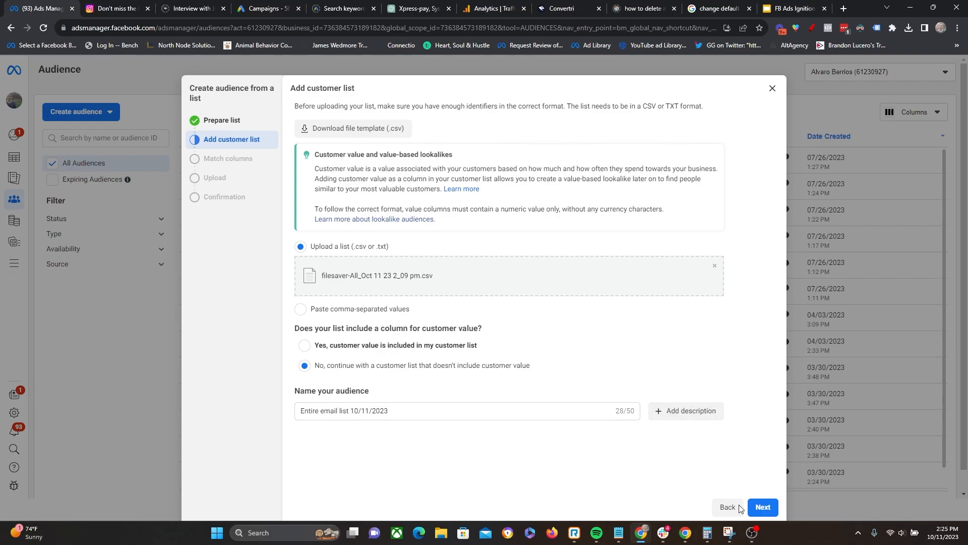
left_click(762, 507)
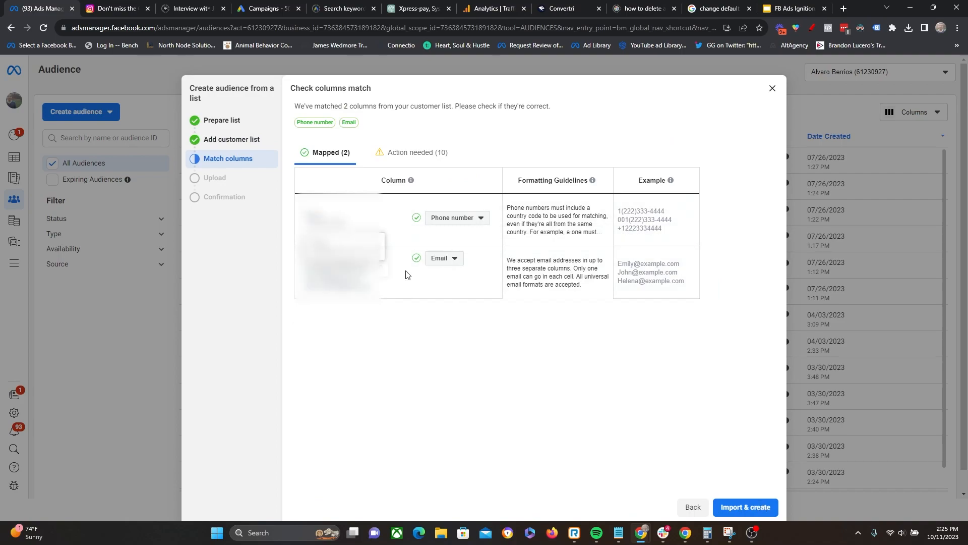
- Exclude the phone number column from the upload and import the list anyway with only the email column mapped
left_click(477, 218)
left_click(473, 236)
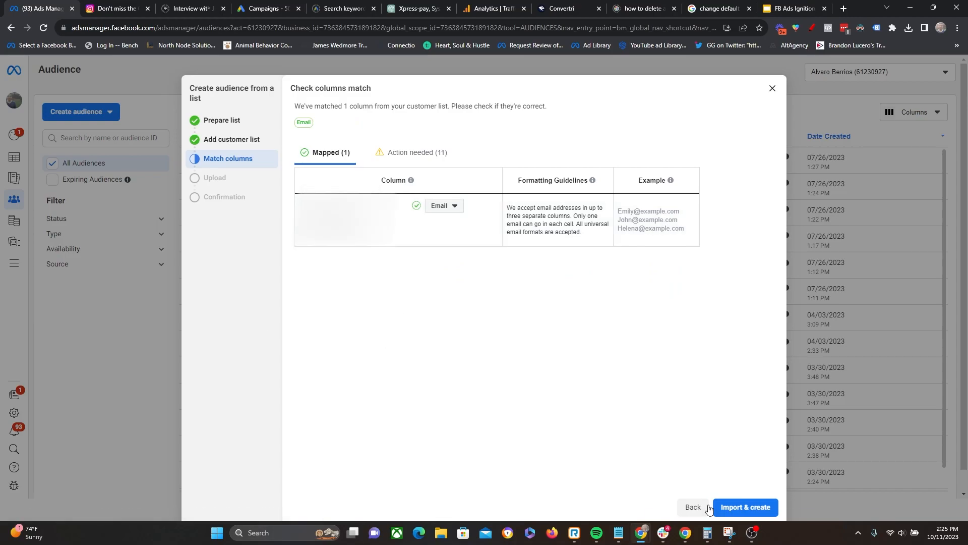
left_click(740, 506)
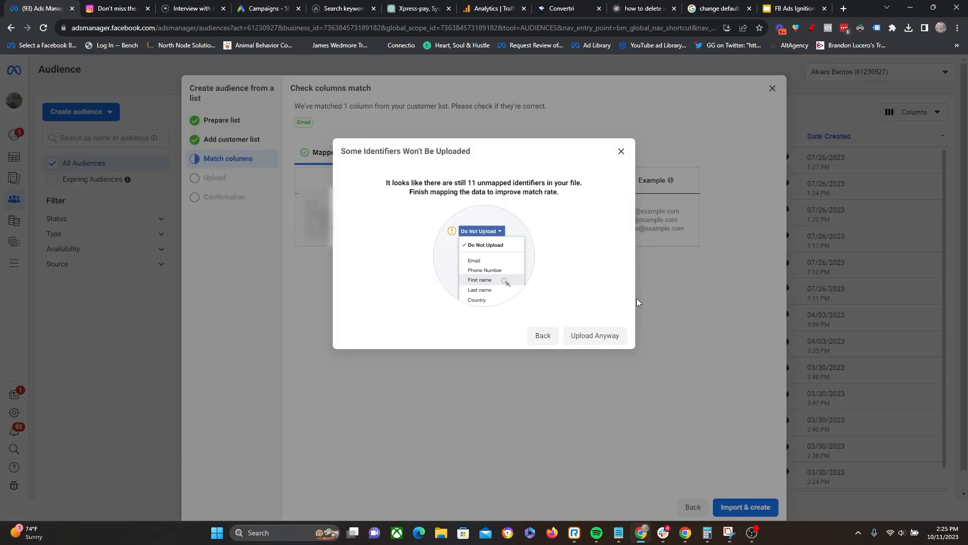
left_click(580, 346)
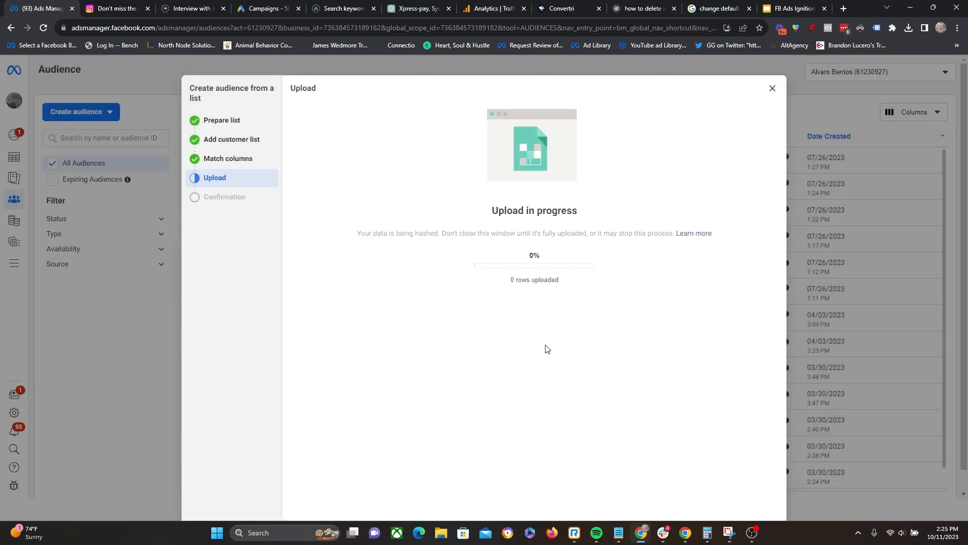
right_click(551, 329)
left_click(516, 116)
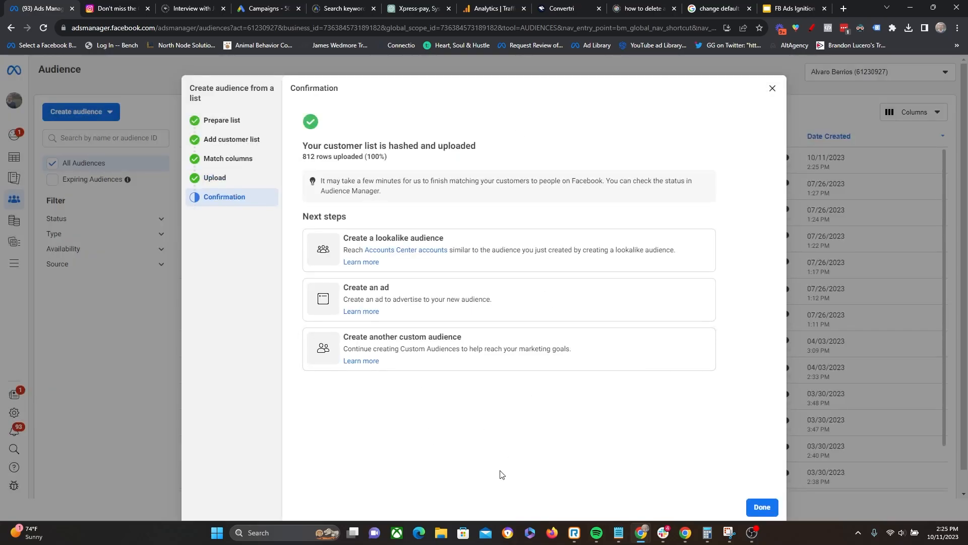
- Review the customer list upload confirmation and close the finished audience setup
left_click_drag(363, 146, 476, 146)
left_click_drag(303, 157, 371, 156)
left_click(417, 161)
left_click(763, 506)
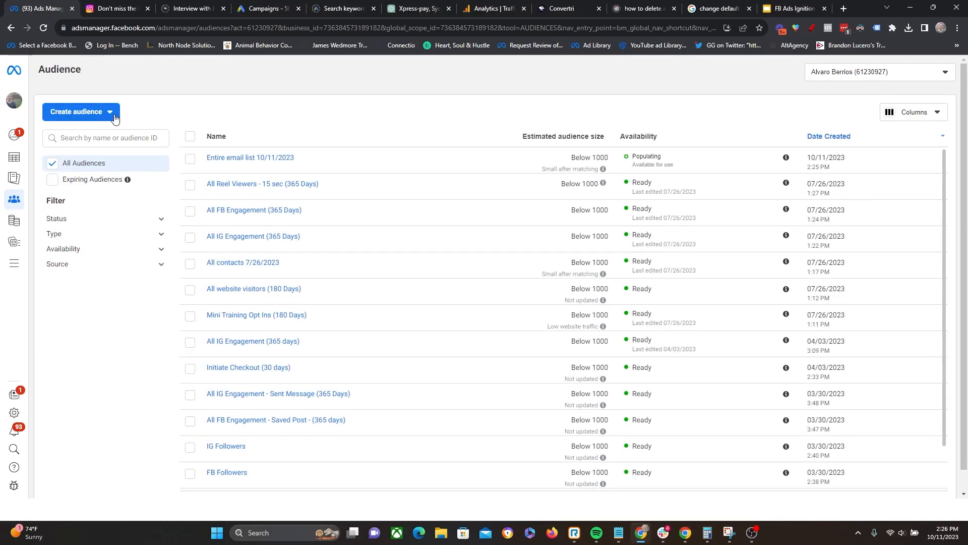
- Start another custom audience with Website as its source
left_click(90, 114)
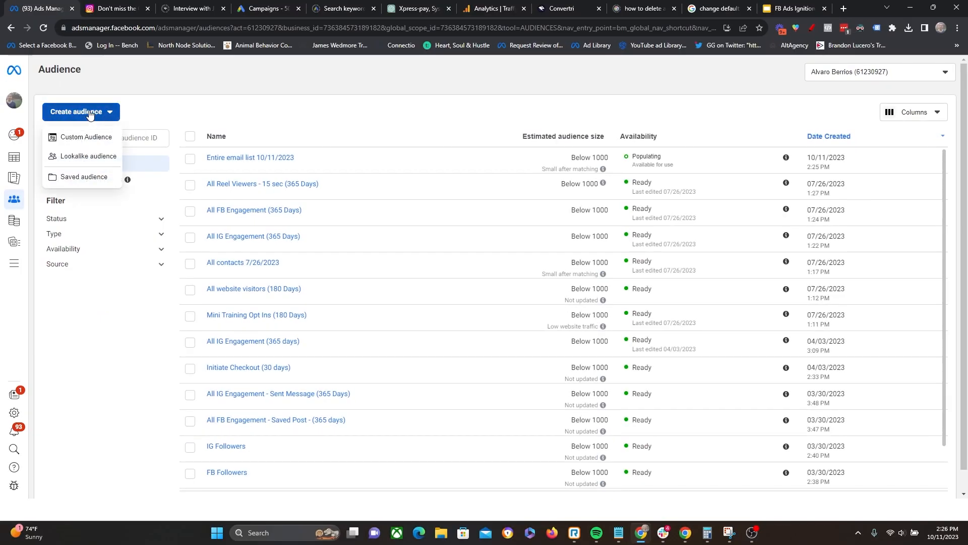
left_click(78, 143)
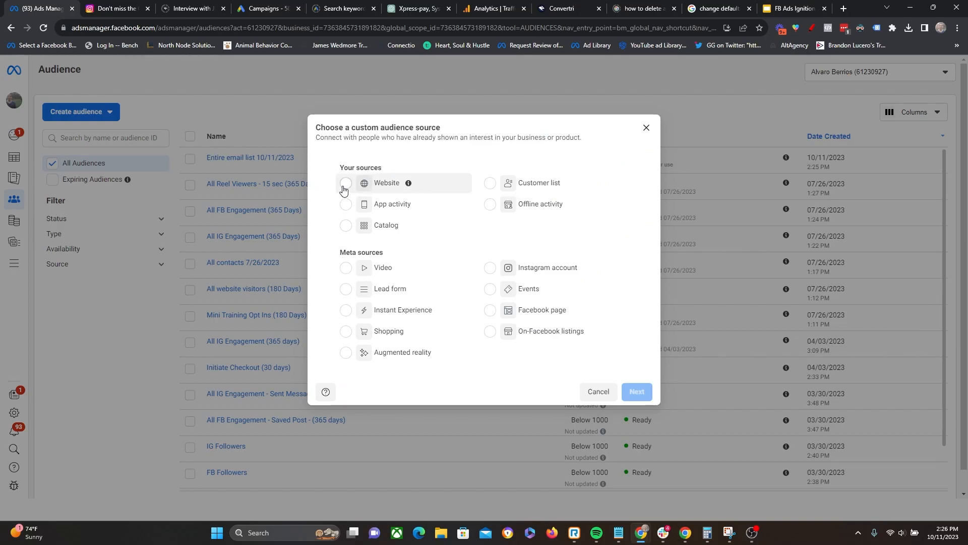
left_click(342, 185)
left_click(628, 404)
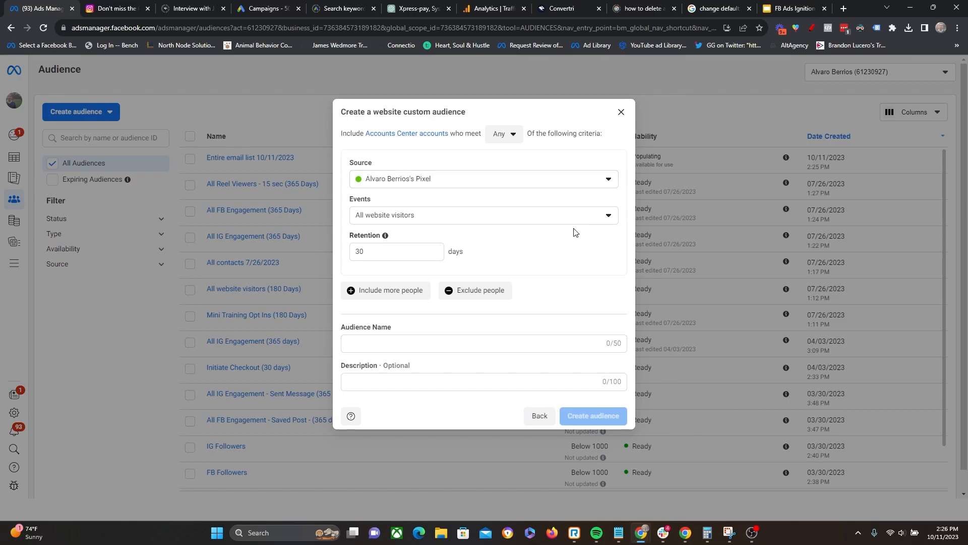
- Check which pixels are available as the website audience's source, keeping the selected one
left_click(502, 178)
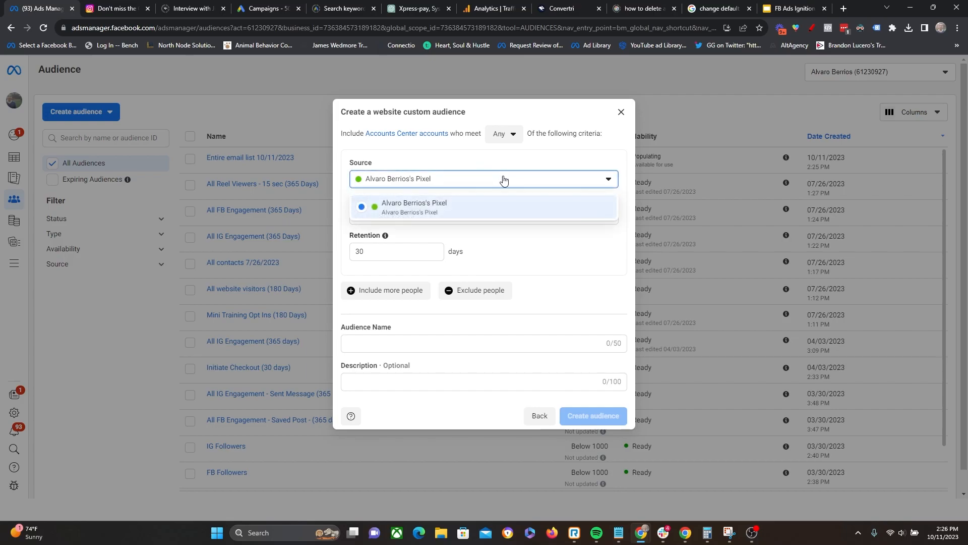
left_click(500, 201)
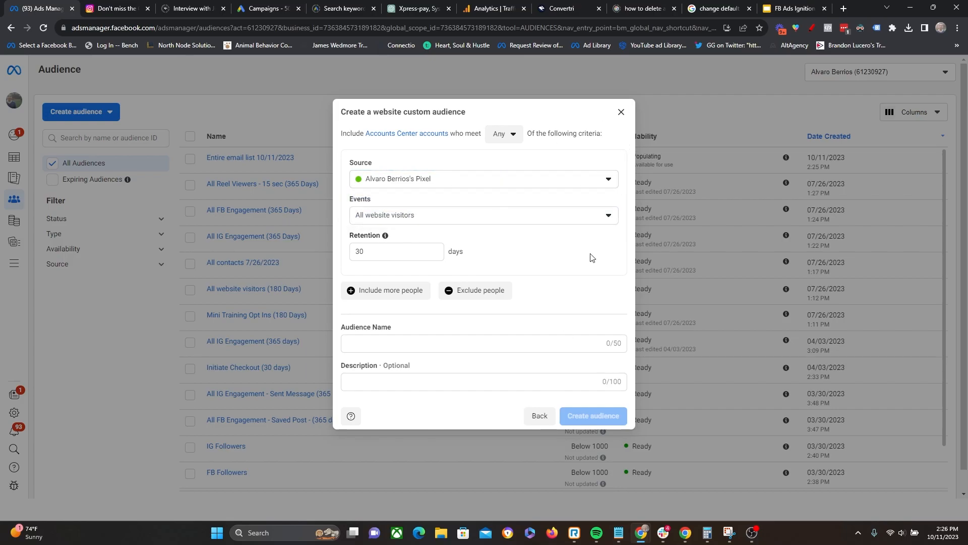
left_click(517, 185)
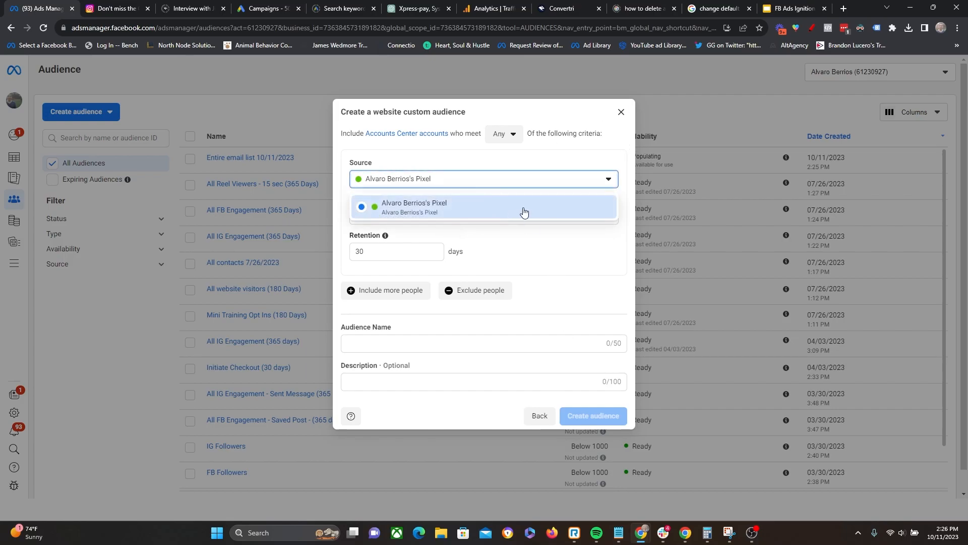
left_click(480, 163)
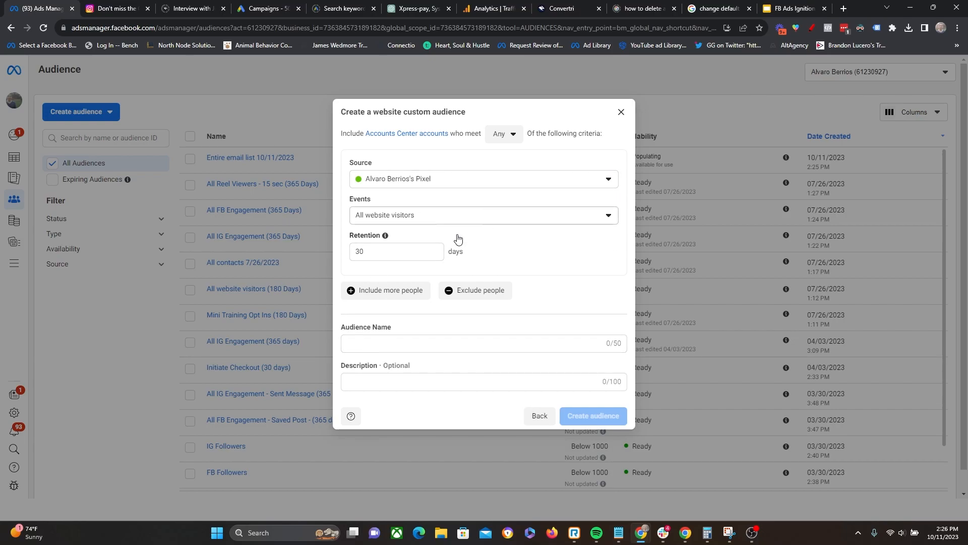
- Set the website audience's retention to 180 days
double_click(376, 251)
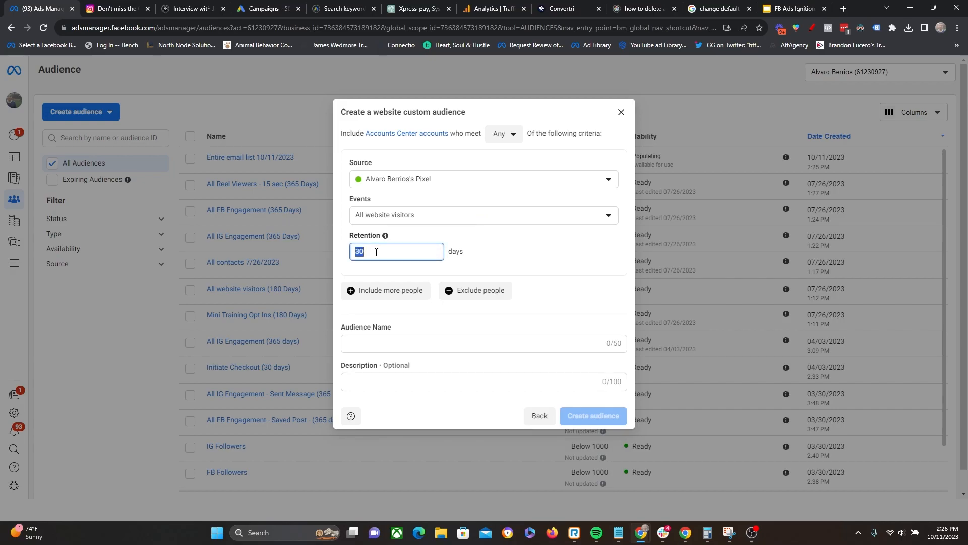
type("1")
key("BackSpace")
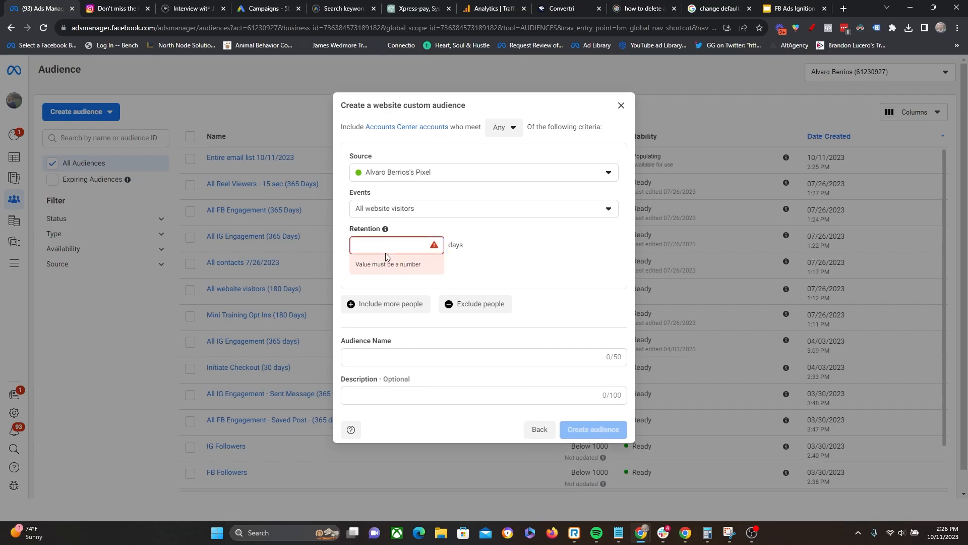
type("180")
left_click(556, 268)
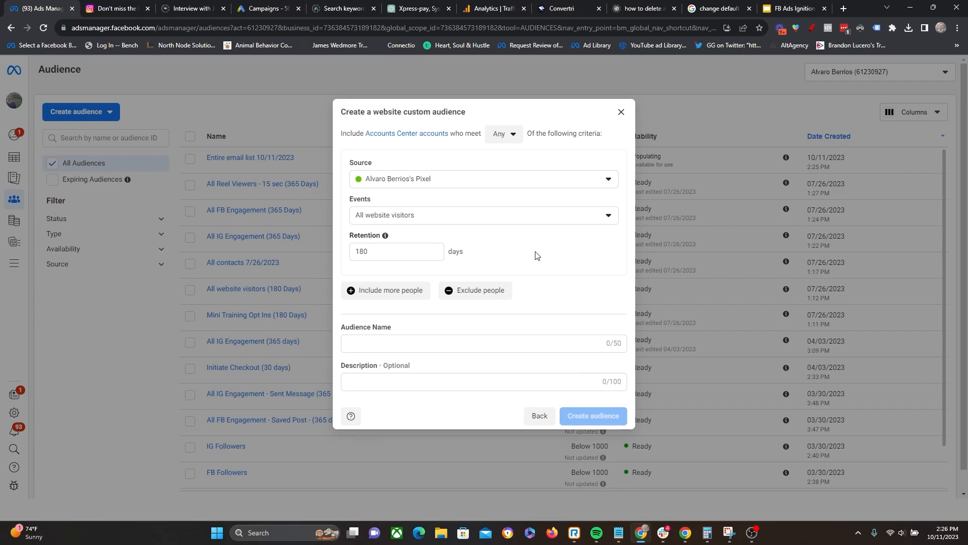
- Try a retention of 30 days for the website audience, and restore it to 180 days
double_click(396, 253)
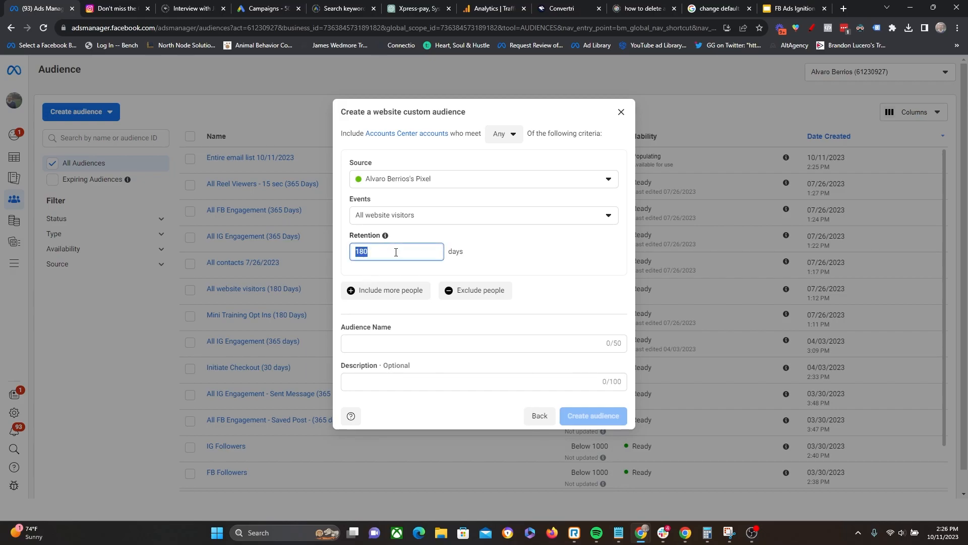
type("30")
left_click(517, 240)
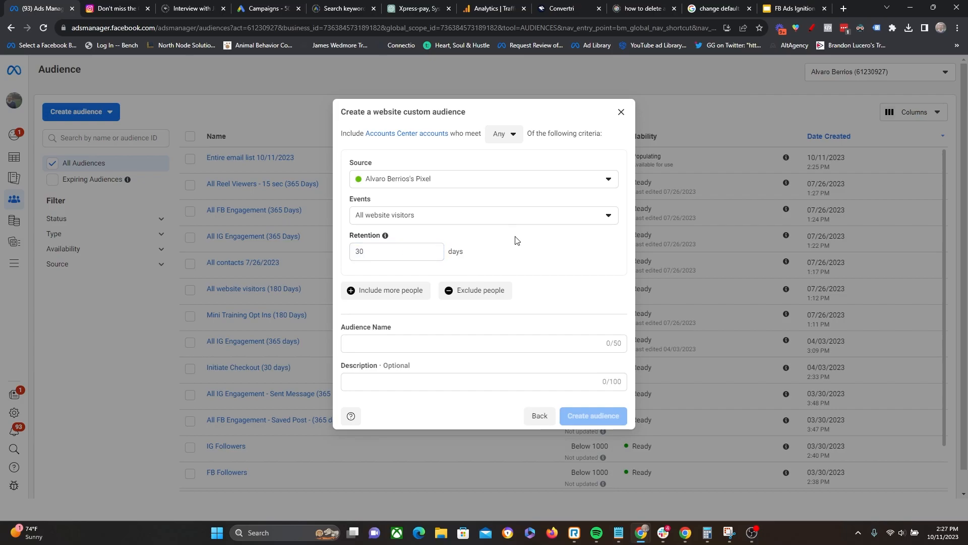
double_click(370, 255)
type("180")
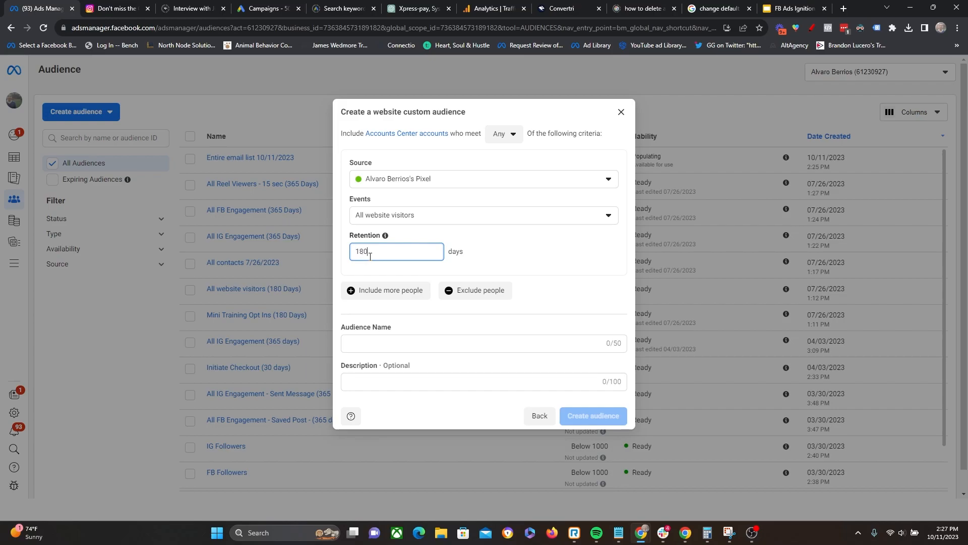
left_click(515, 248)
- Try basing the website audience on people who visited specific web pages whose URL contains /thank-you
left_click(449, 221)
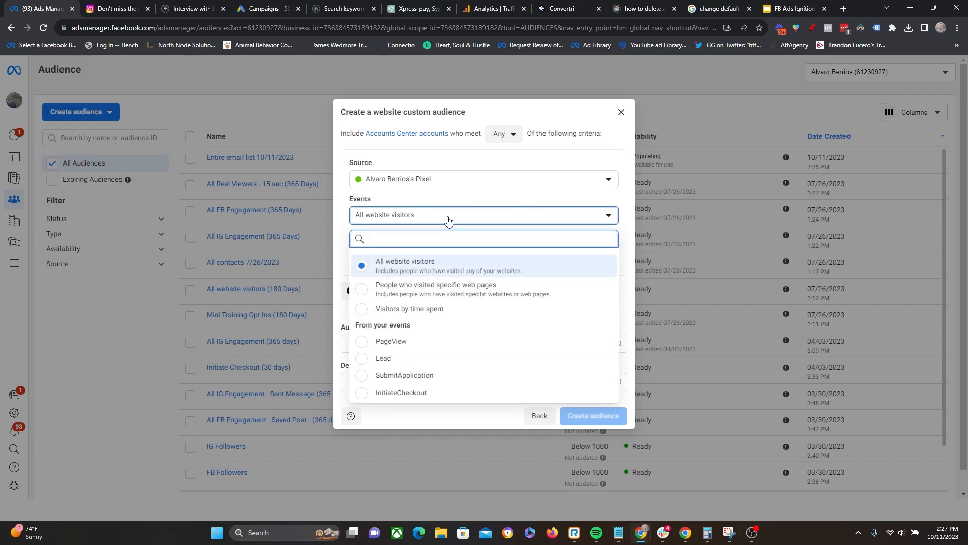
left_click(450, 290)
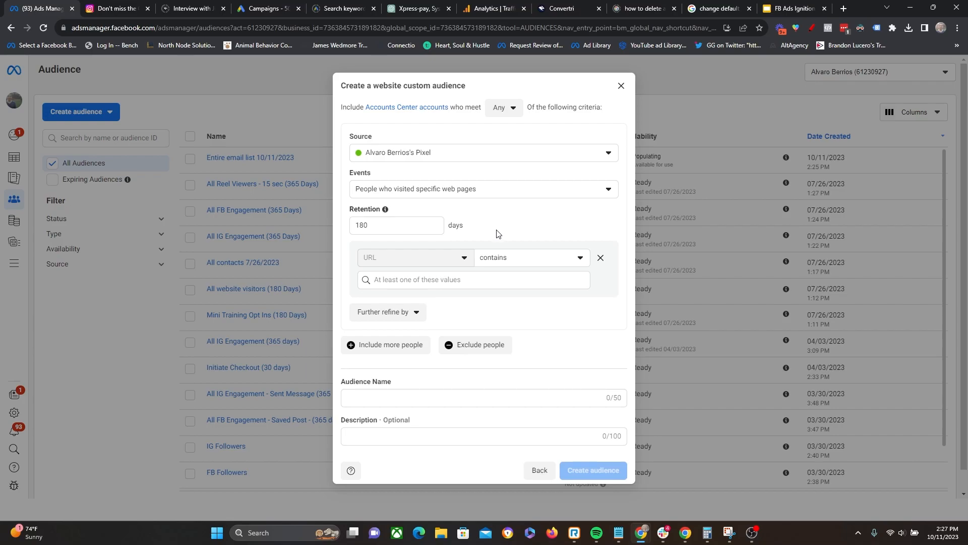
left_click(425, 275)
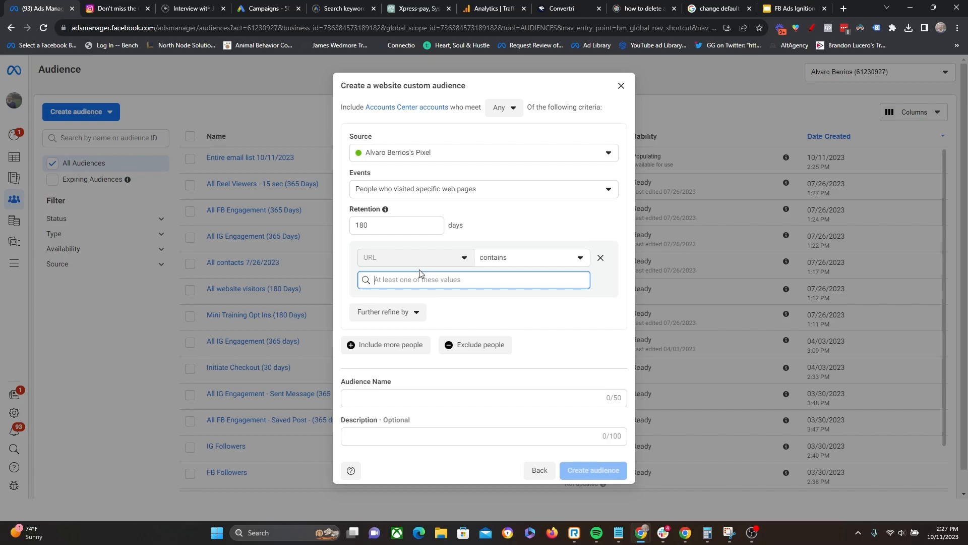
type("/")
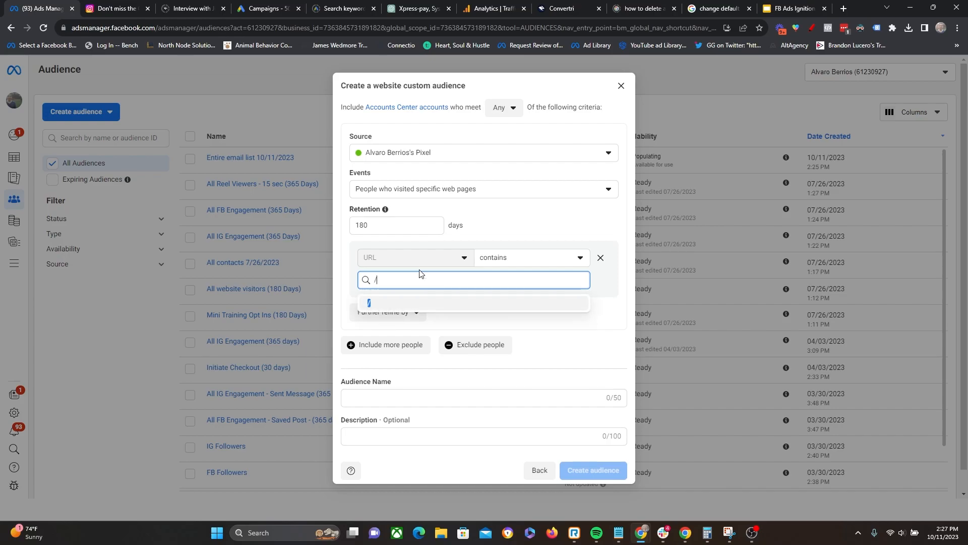
type("thank-you")
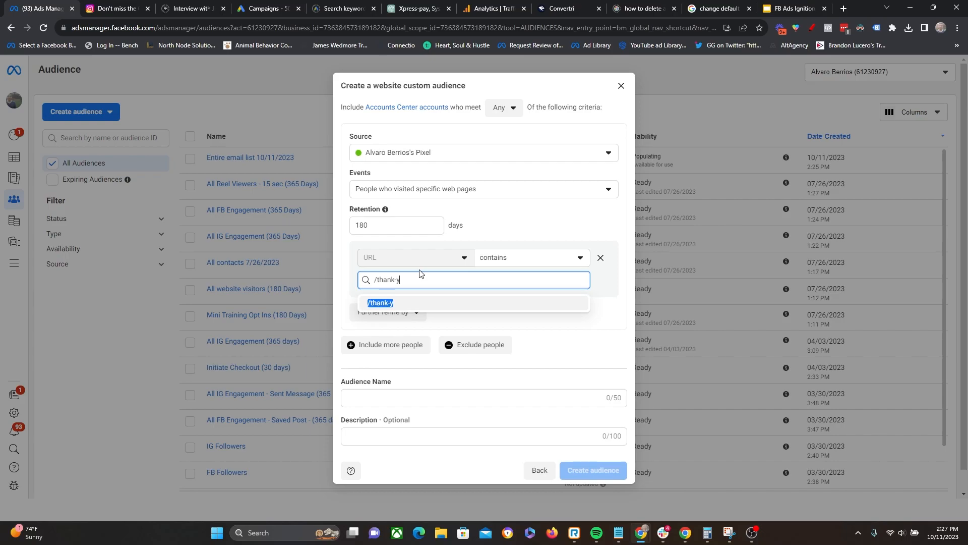
left_click(378, 303)
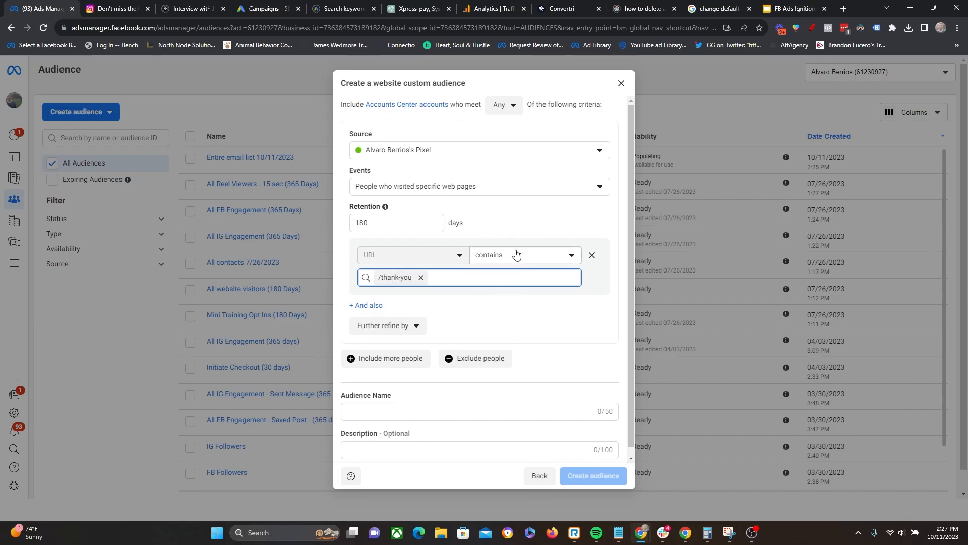
- Check which match conditions the URL rule offers, and remove the /thank-you rule
left_click(501, 256)
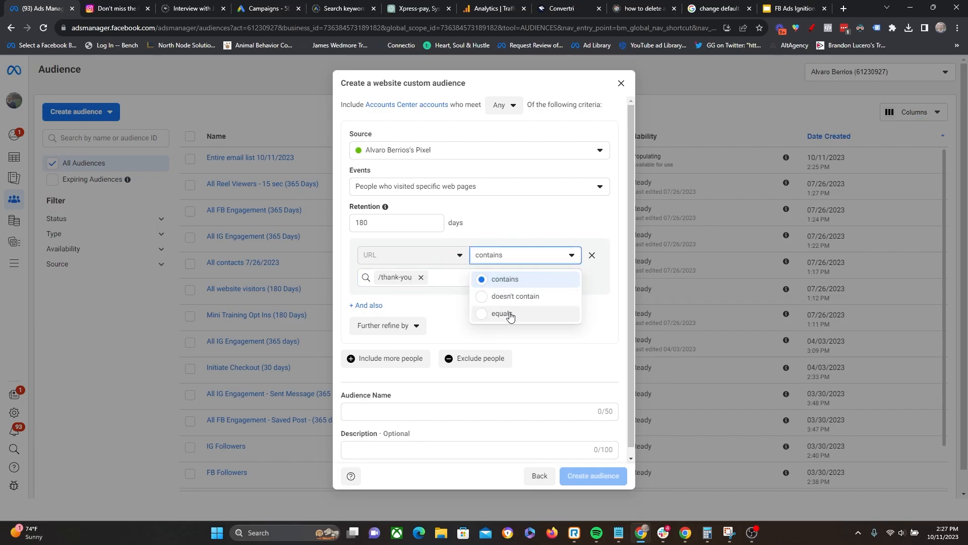
left_click(519, 209)
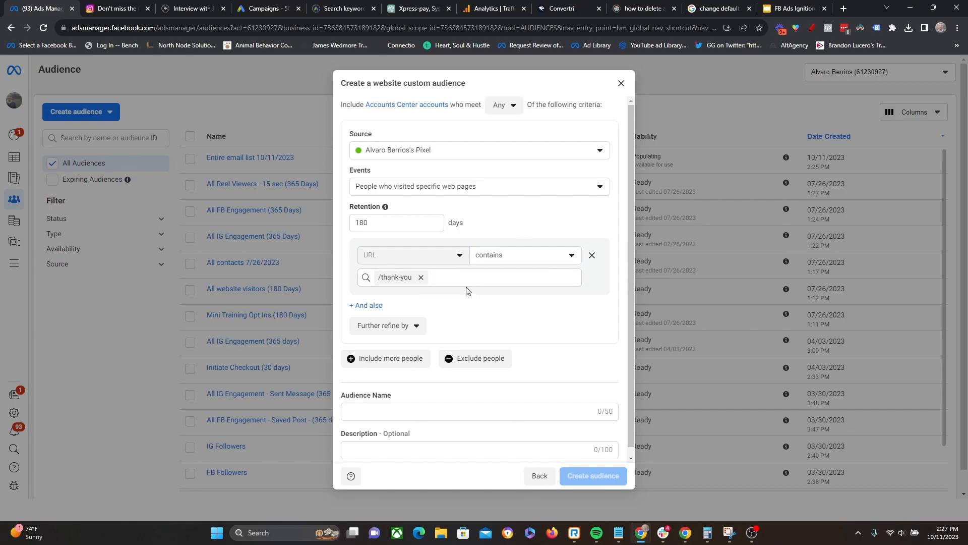
left_click(592, 255)
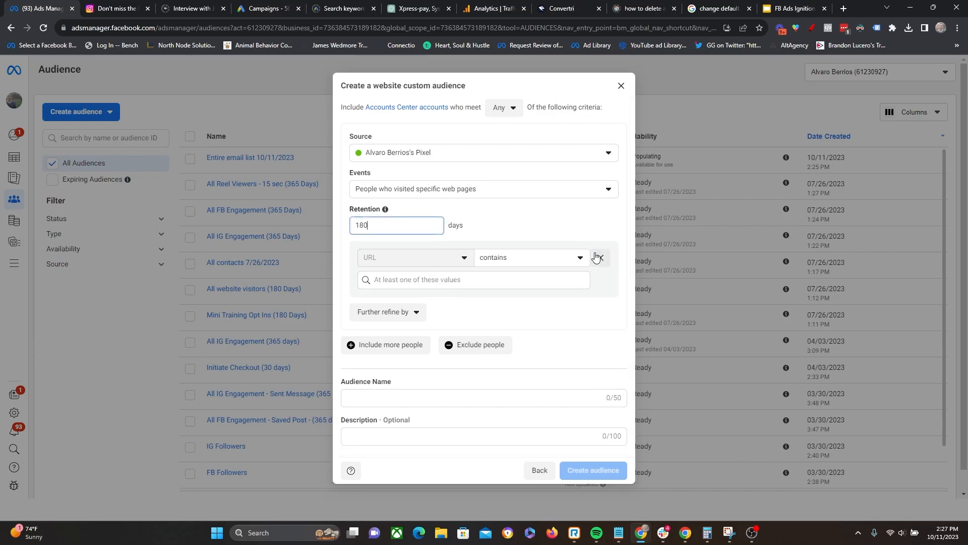
- Try Visitors by time spent as the website audience's event, and return it to All website visitors
left_click(546, 193)
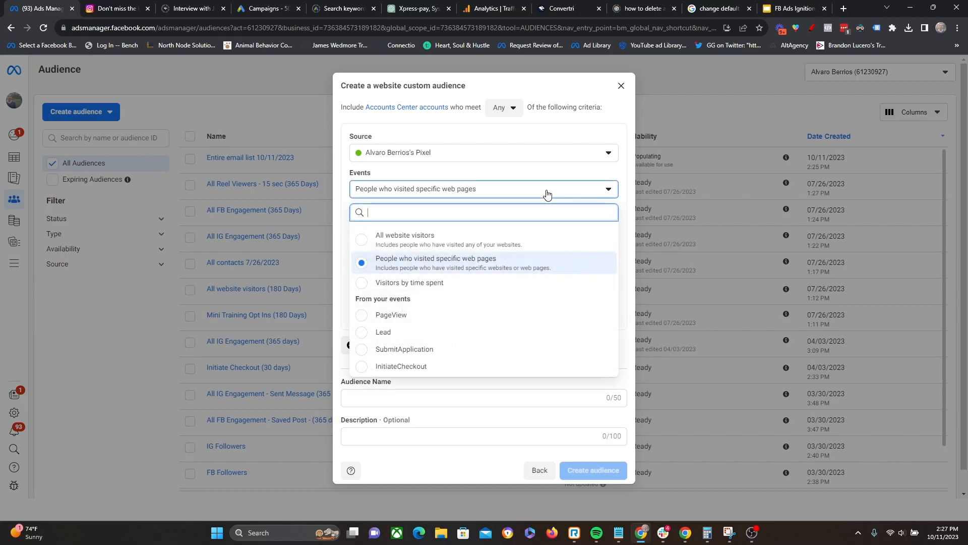
left_click(435, 283)
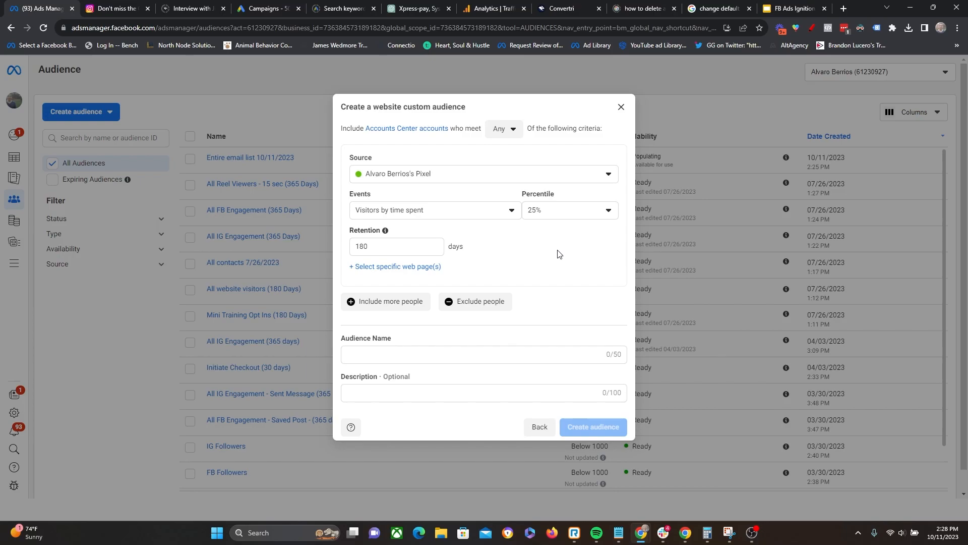
left_click(462, 212)
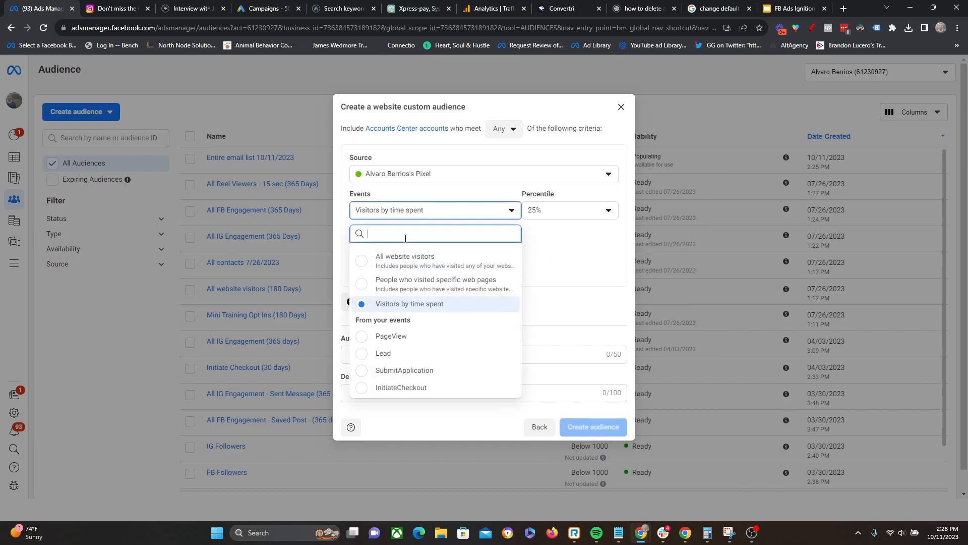
left_click(398, 266)
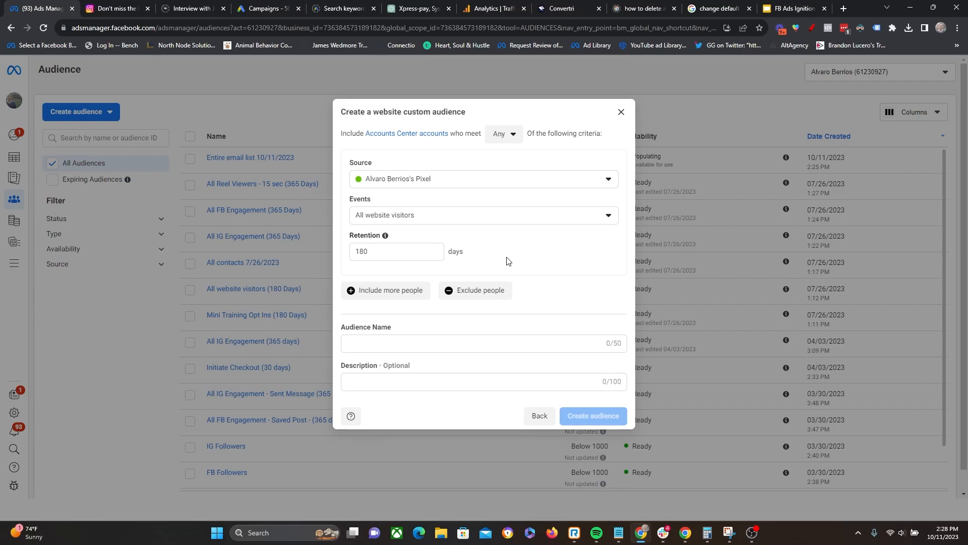
- Set the website audience's event to Visitors by time spent, keeping the percentile at 25%
left_click(480, 214)
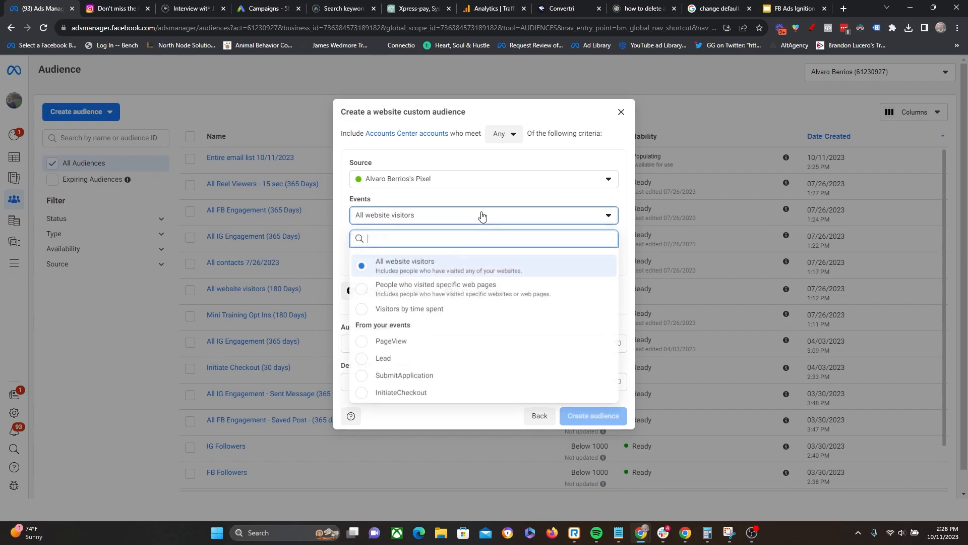
left_click(433, 310)
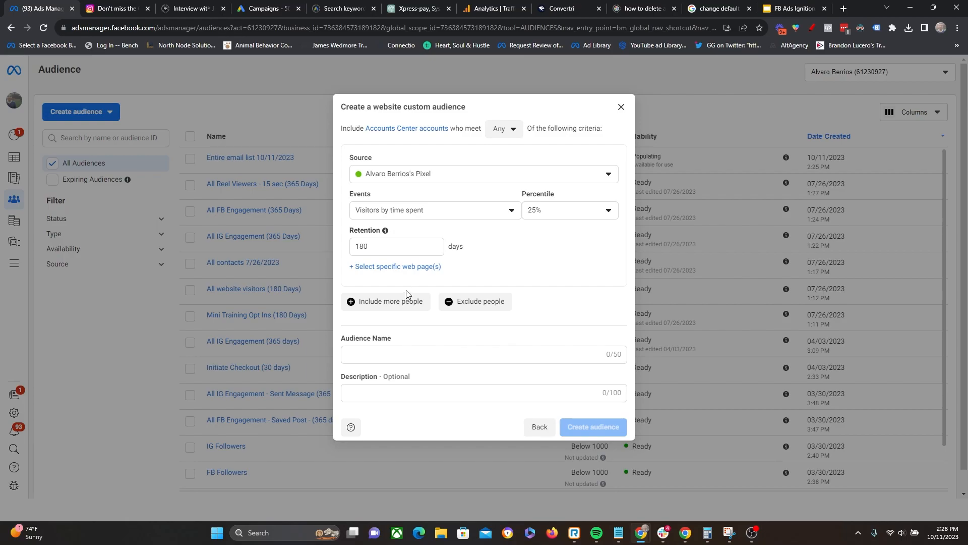
left_click(569, 217)
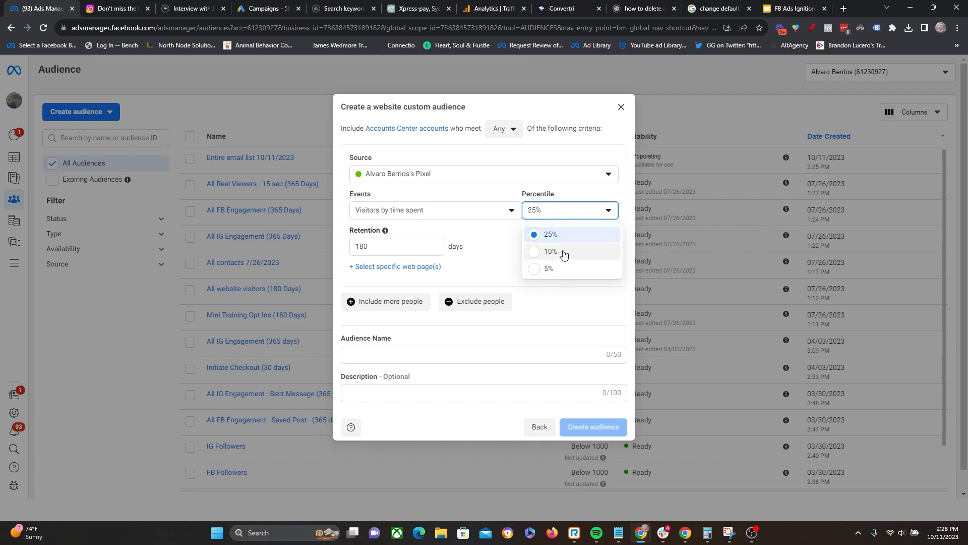
left_click(495, 258)
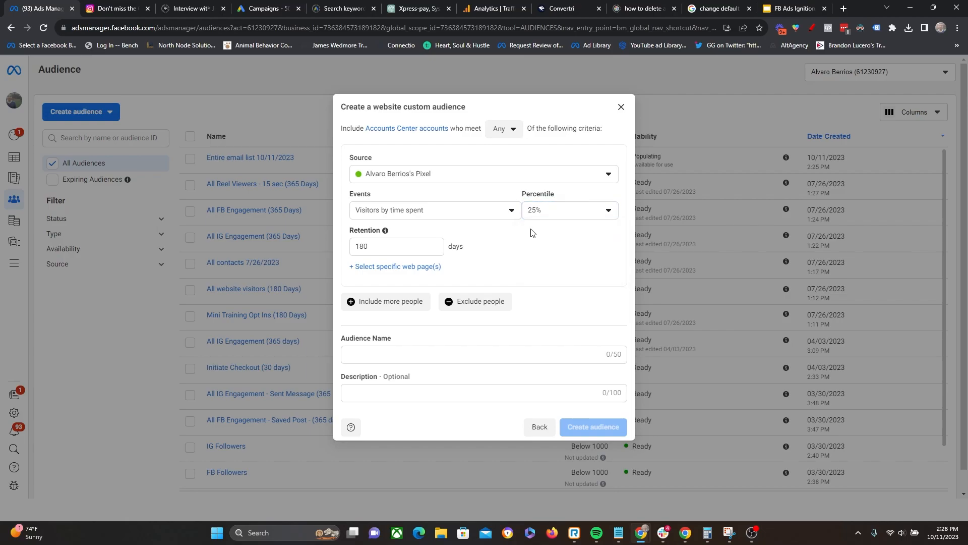
- Set the retention of the time-spent audience to 90 days
double_click(377, 247)
left_click(394, 257)
double_click(392, 248)
type("90")
- Name the audience "Top Visits By Time Spent - 25% (90 days)" and create it
left_click(461, 355)
type("T")
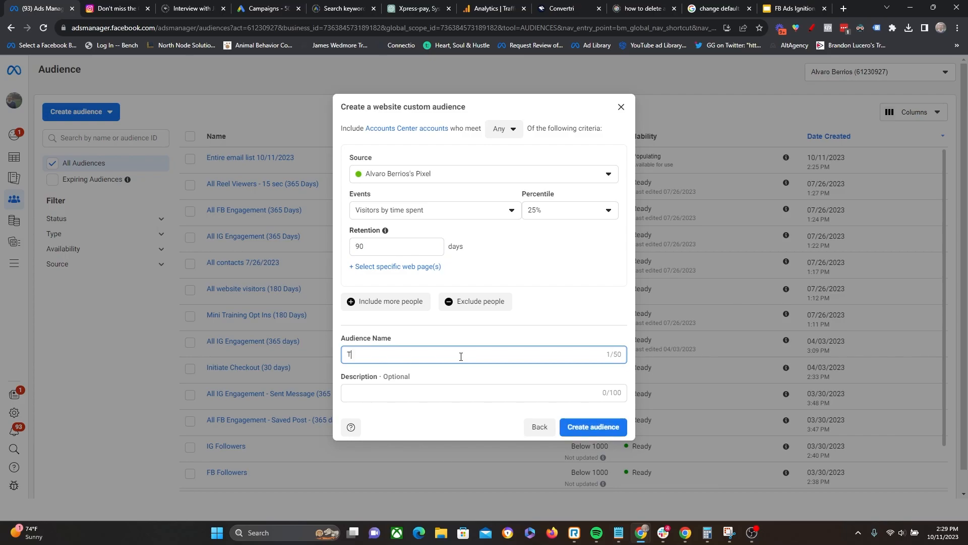
type("op Visits By Time Spent  - 25% (90")
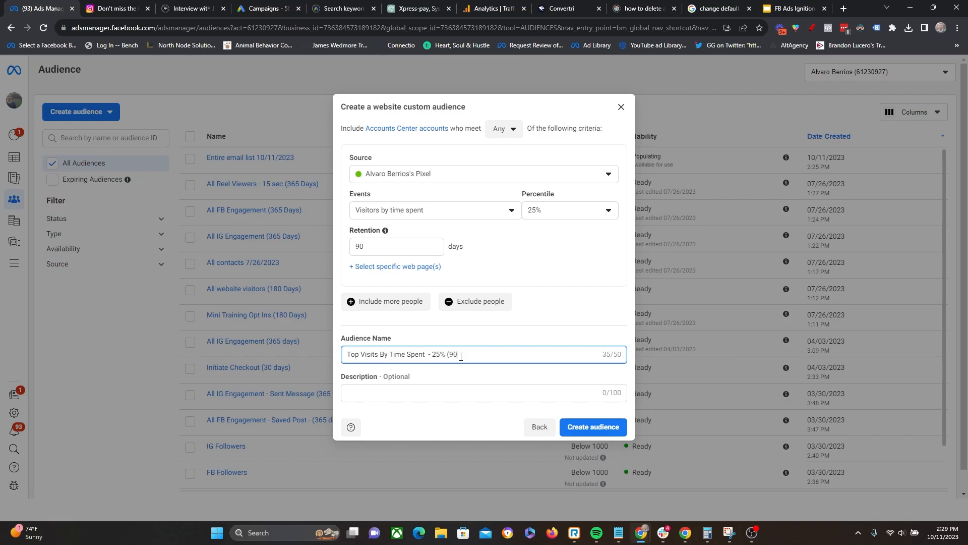
type(" Days")
left_click_drag(497, 354, 324, 360)
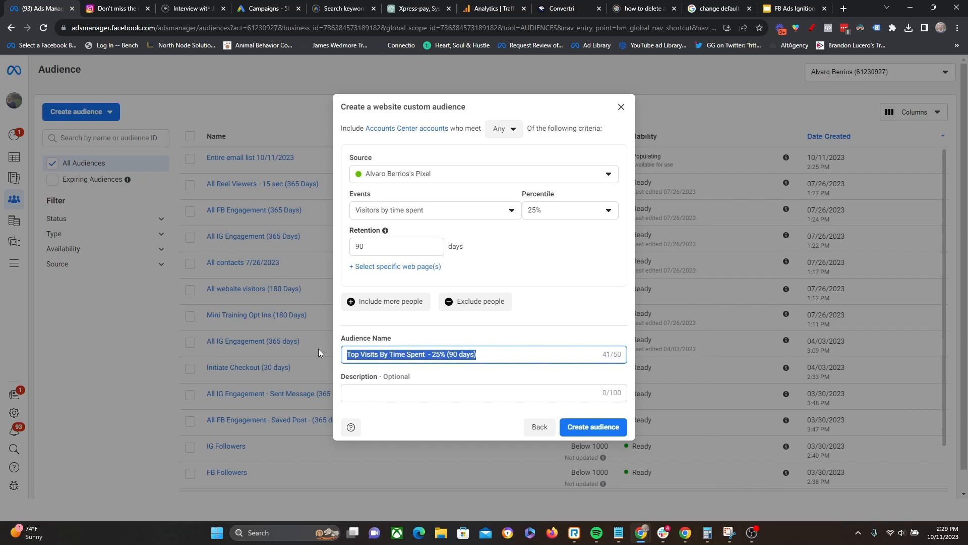
left_click(537, 342)
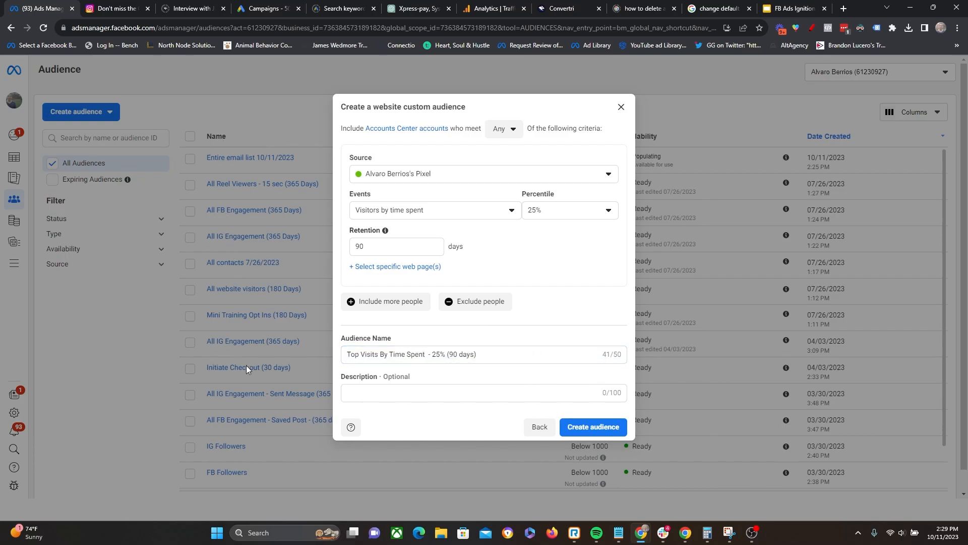
left_click(587, 429)
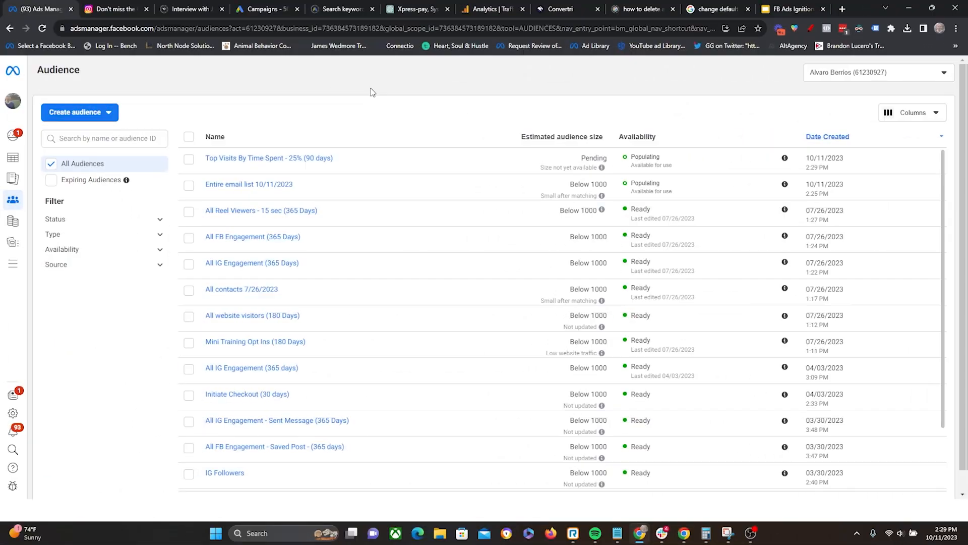
- Start another custom audience with Video from the Meta sources as its source
left_click(75, 112)
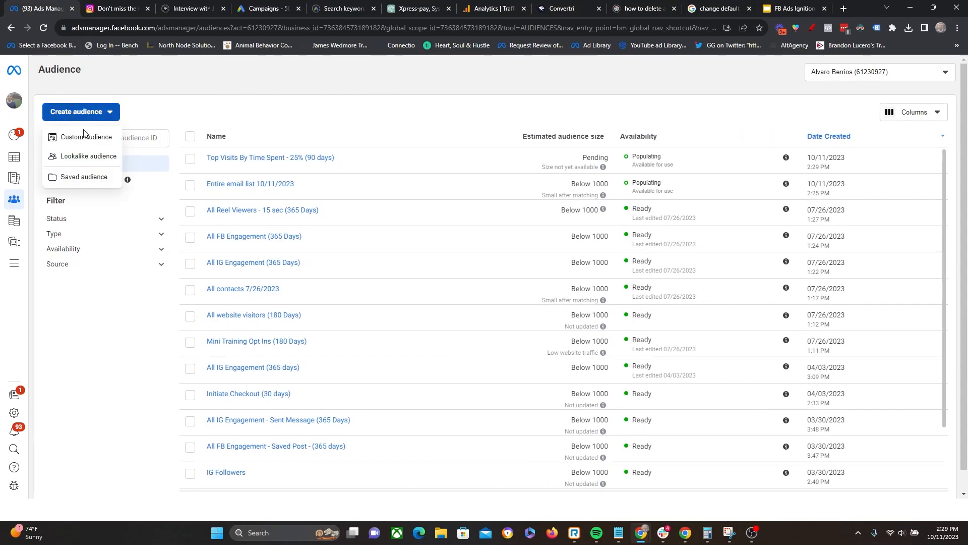
left_click(84, 136)
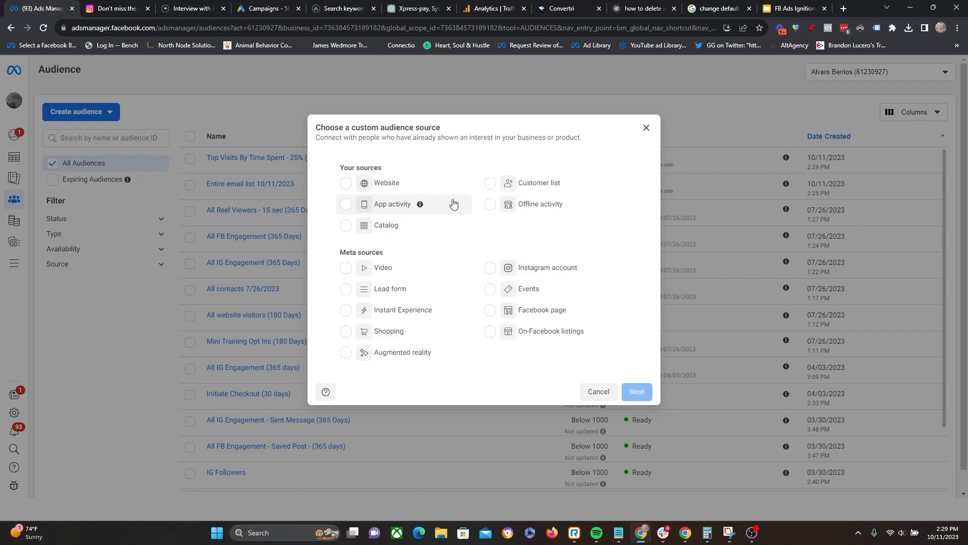
triple_click(357, 168)
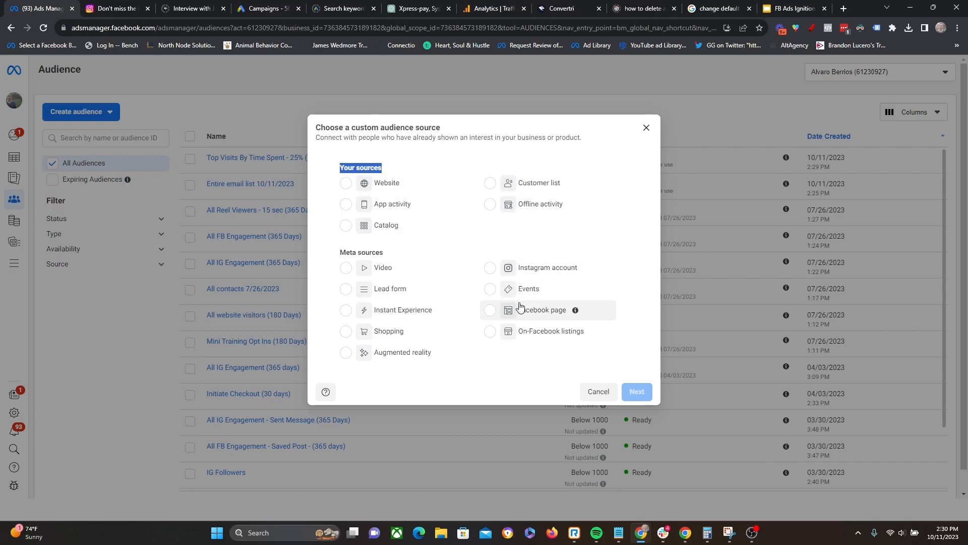
left_click(564, 147)
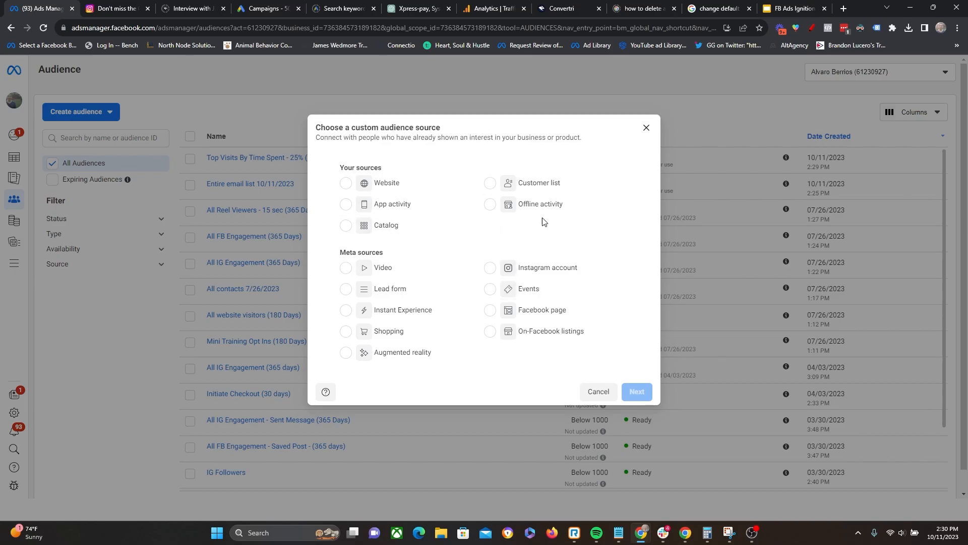
left_click_drag(335, 259, 393, 254)
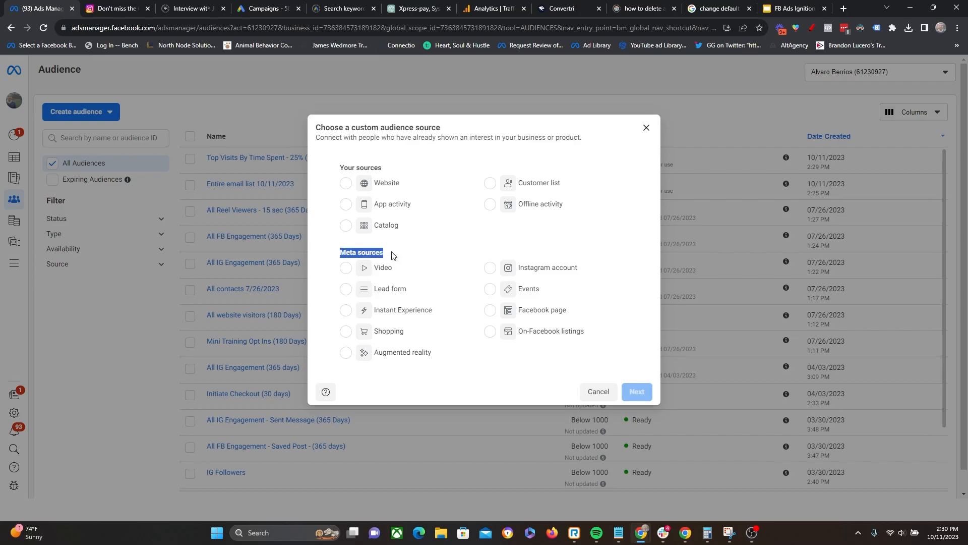
left_click(623, 248)
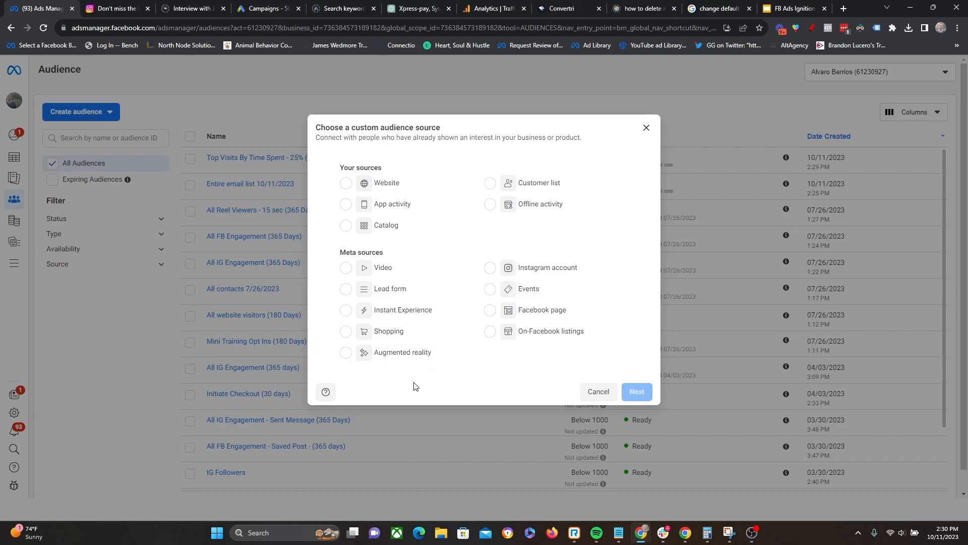
left_click(398, 267)
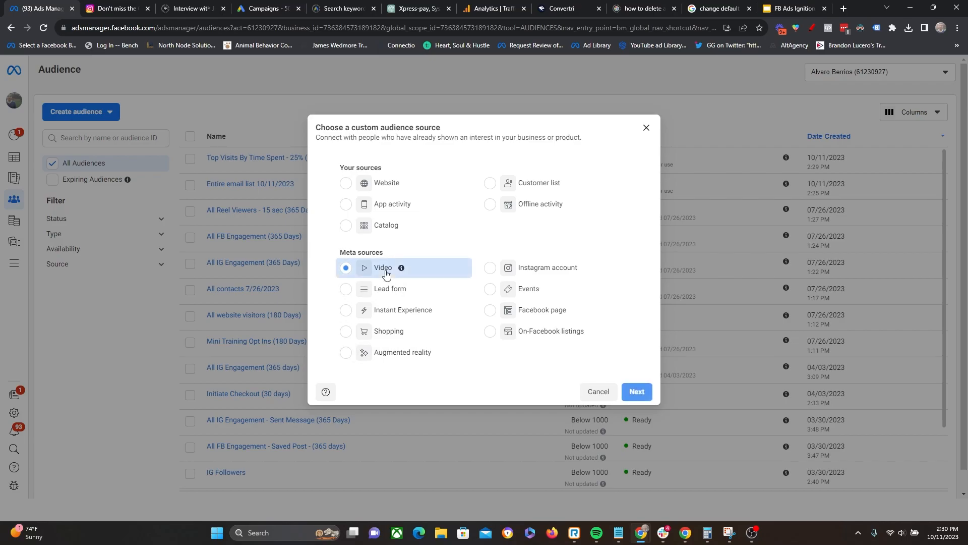
left_click(638, 392)
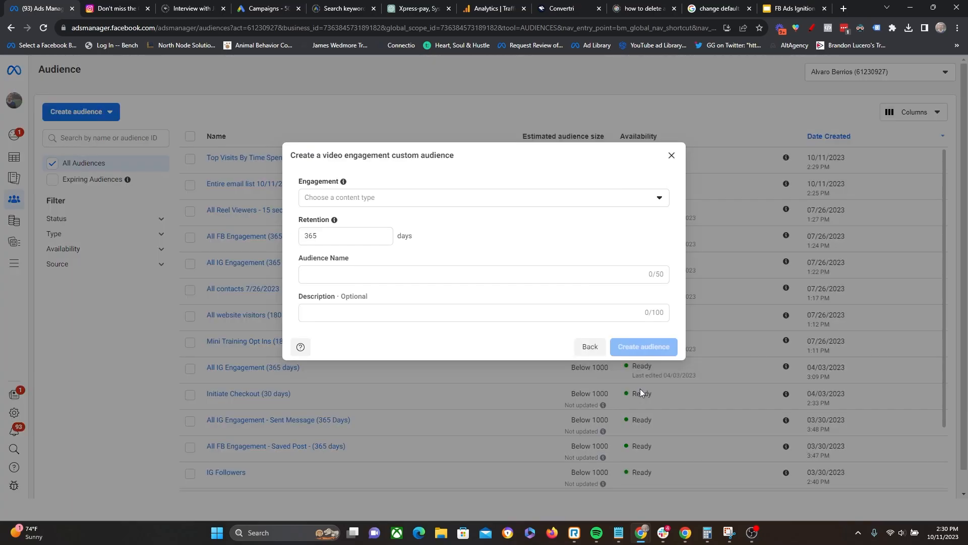
- Set the video audience's engagement to people who have watched at 75% of your video
left_click(444, 203)
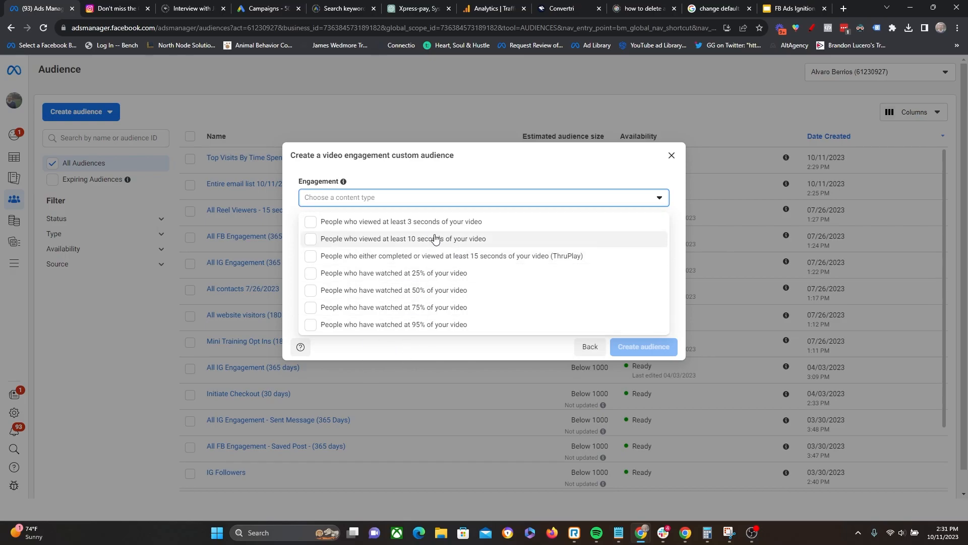
left_click(371, 307)
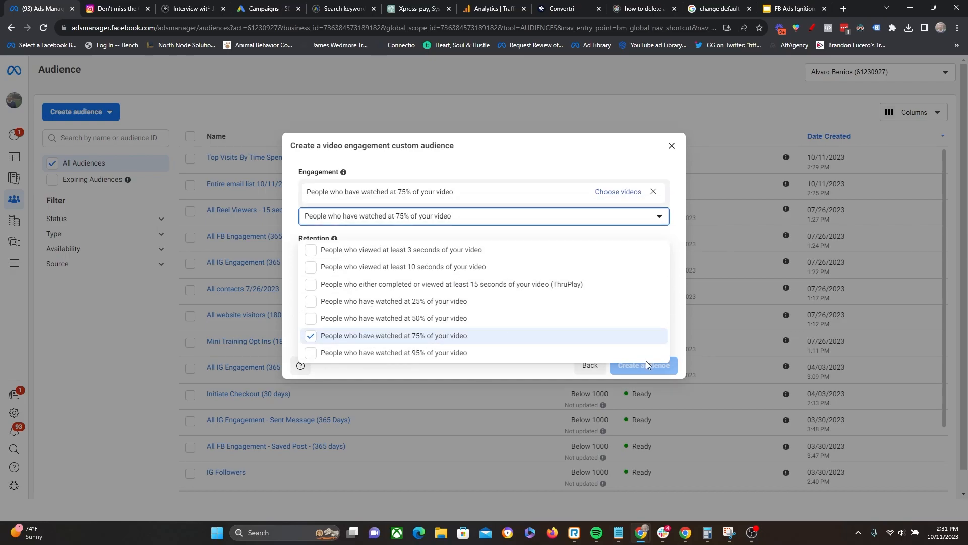
left_click(489, 162)
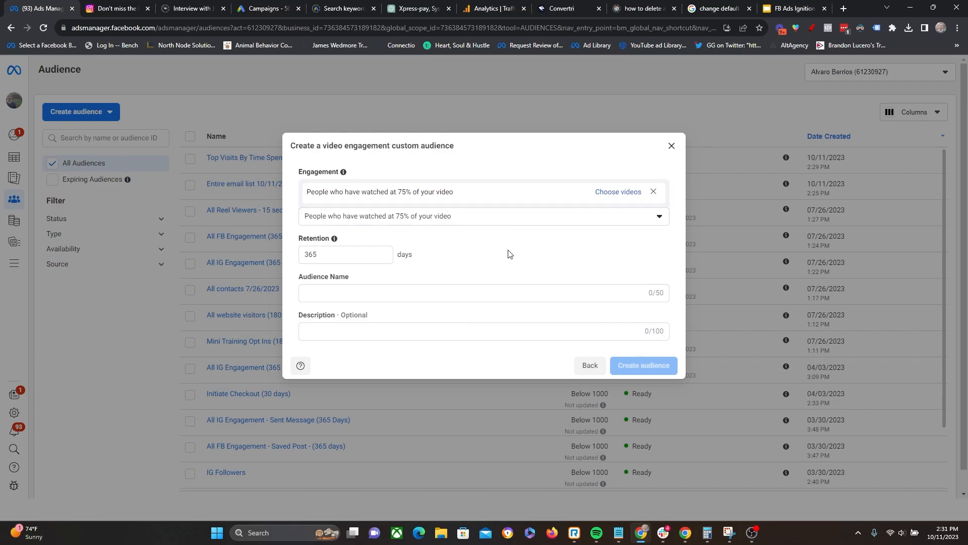
- Open the video selection for the 75% engagement and choose the account owner's Facebook page as its source
left_click(618, 194)
left_click(537, 127)
type("alv")
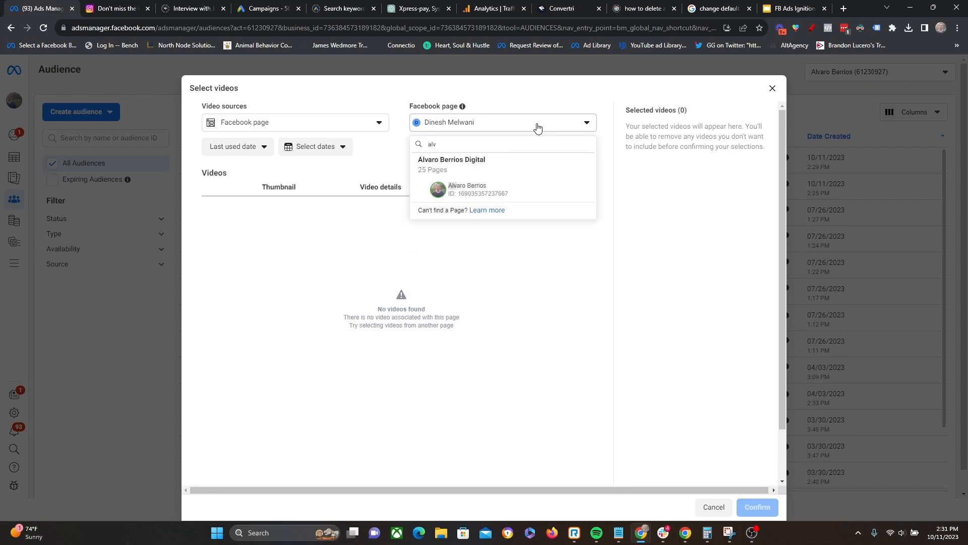
left_click(536, 188)
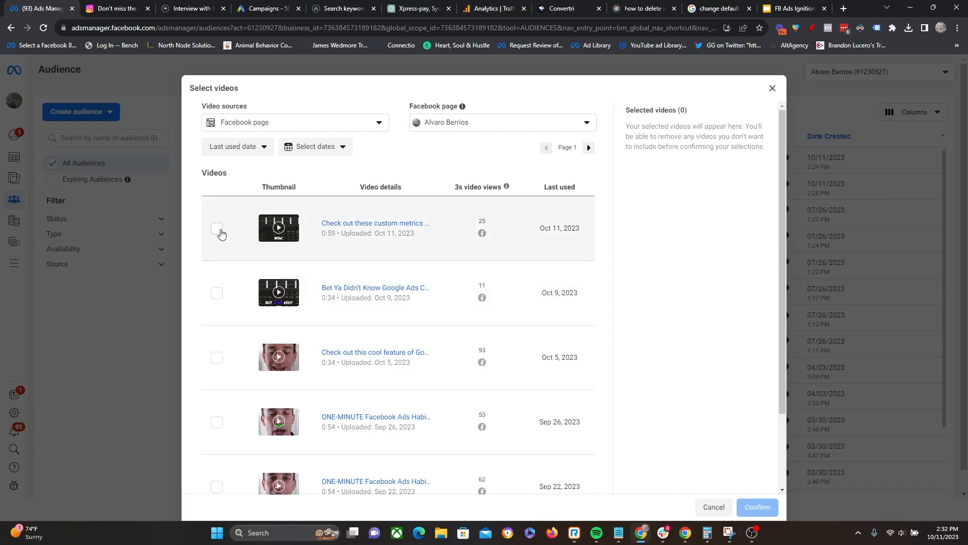
- Select the five titled videos uploaded from Sep 22 to Oct 11, 2023, leaving out Untitled Video, and confirm the selection
left_click(217, 230)
left_click_drag(473, 219, 488, 221)
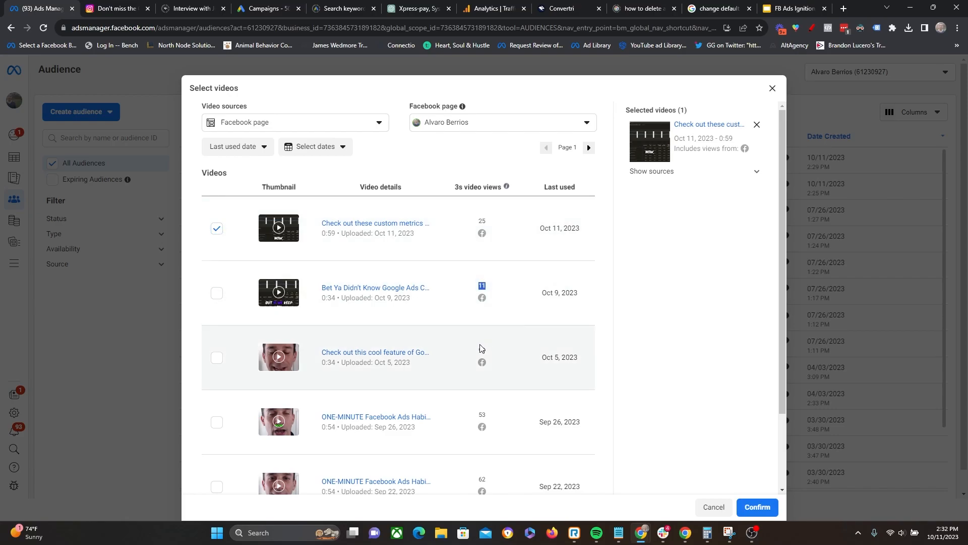
left_click_drag(477, 412, 482, 423)
scroll(482, 424, "down", 2)
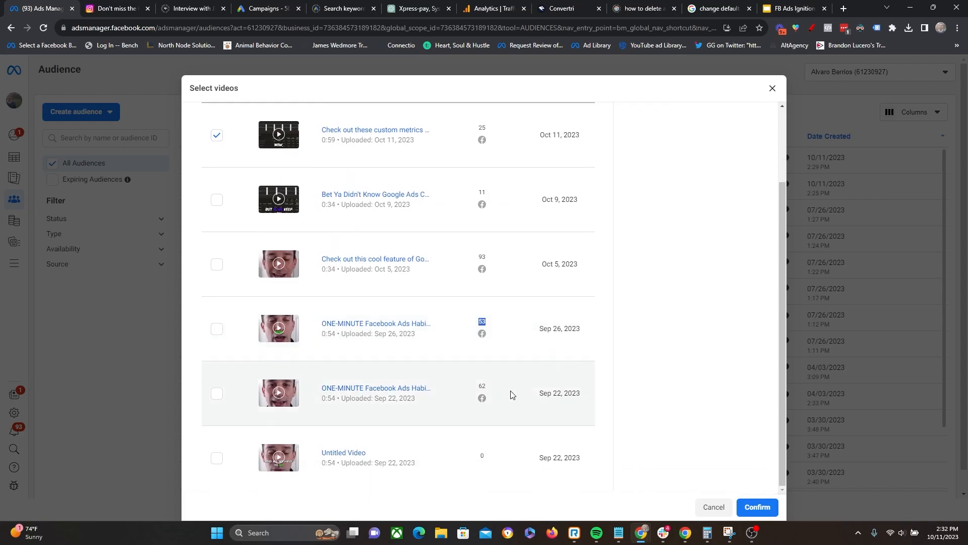
scroll(508, 393, "up", 2)
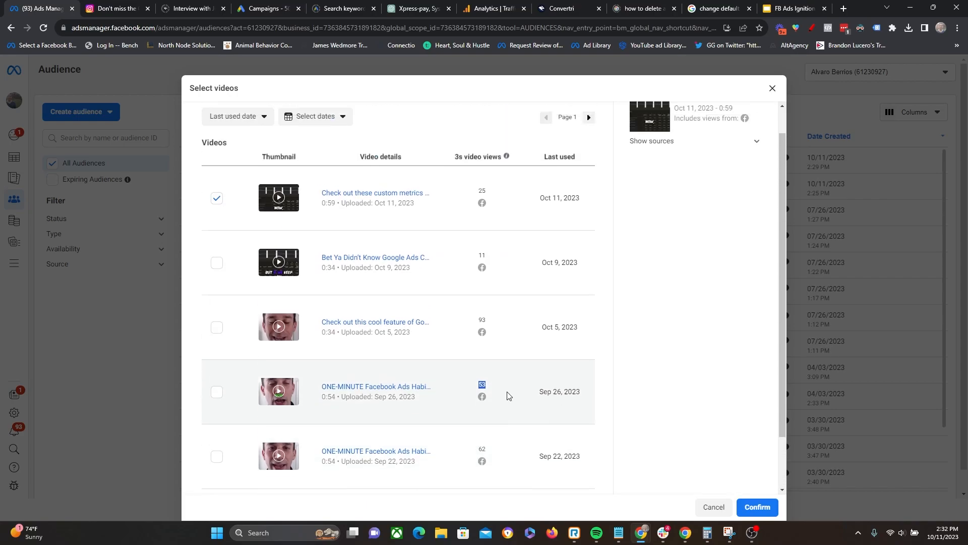
left_click(221, 294)
left_click(220, 359)
scroll(222, 358, "down", 2)
left_click(218, 330)
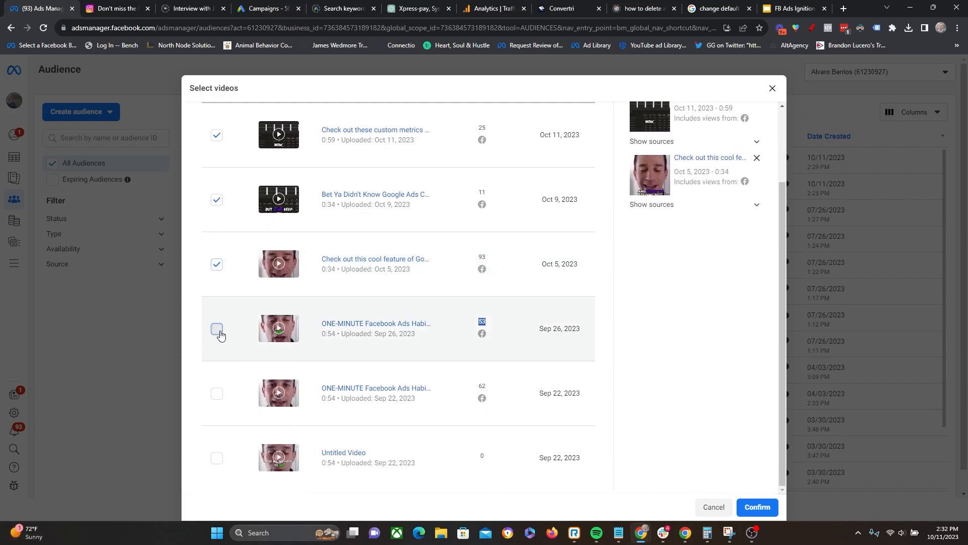
left_click(220, 395)
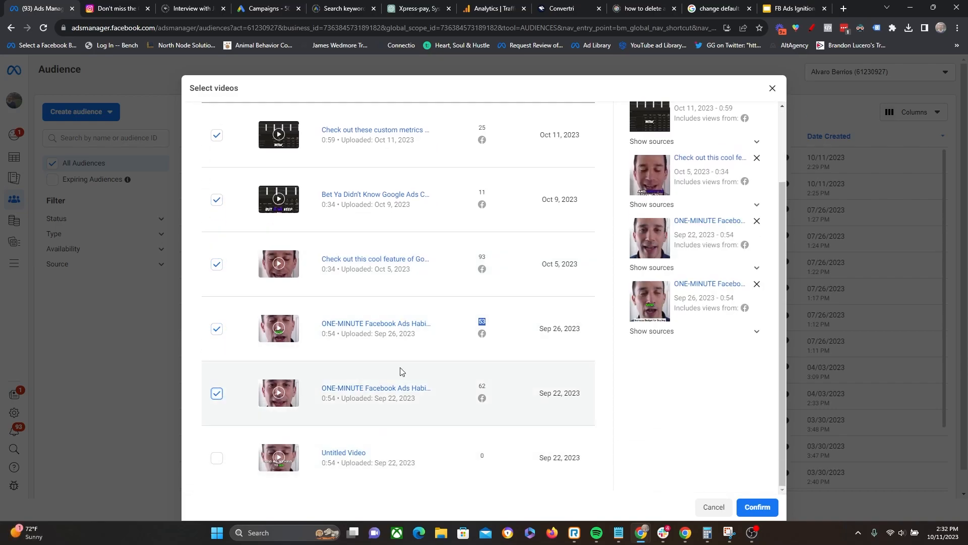
scroll(458, 338, "up", 2)
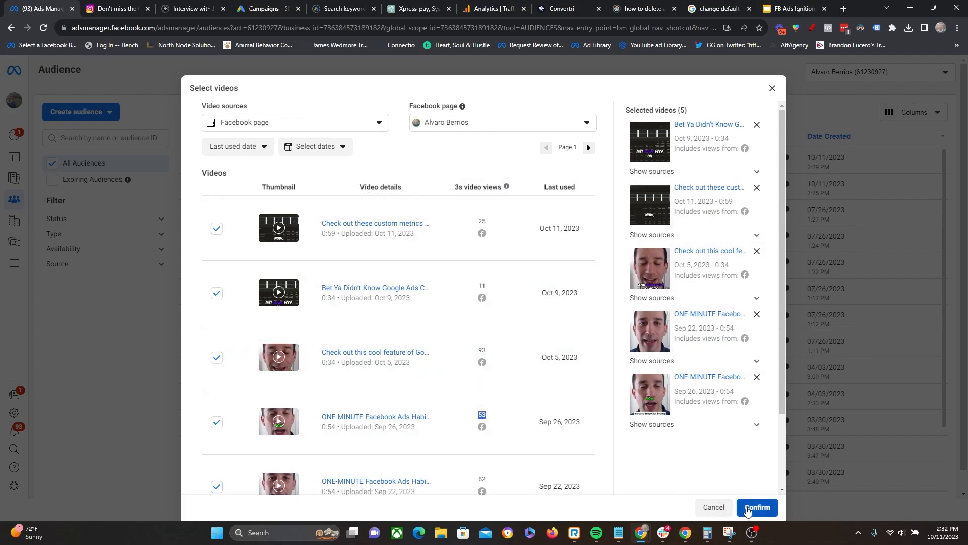
left_click(756, 507)
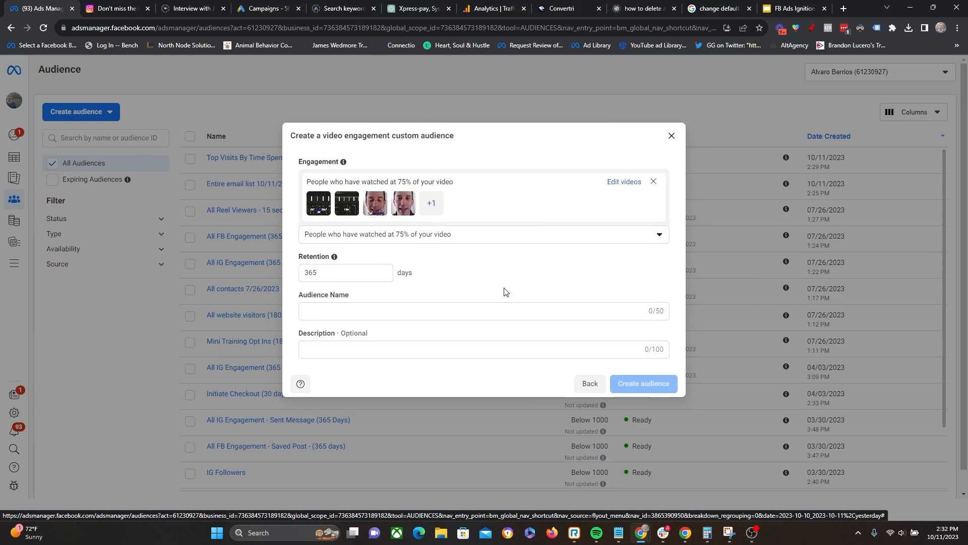
- Name the video audience "Video Viewers Reels - 75% (365 Days)", create it and close the confirmation
double_click(321, 274)
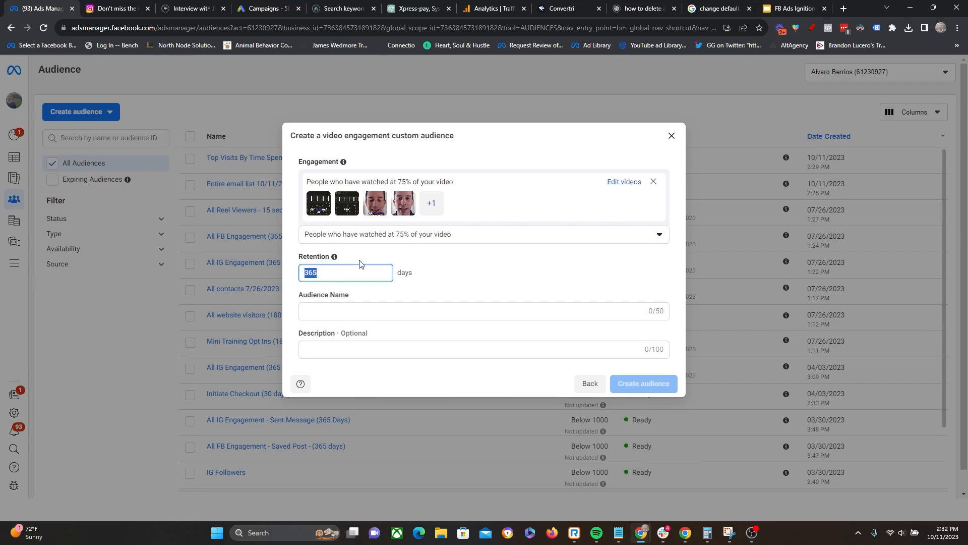
left_click(393, 310)
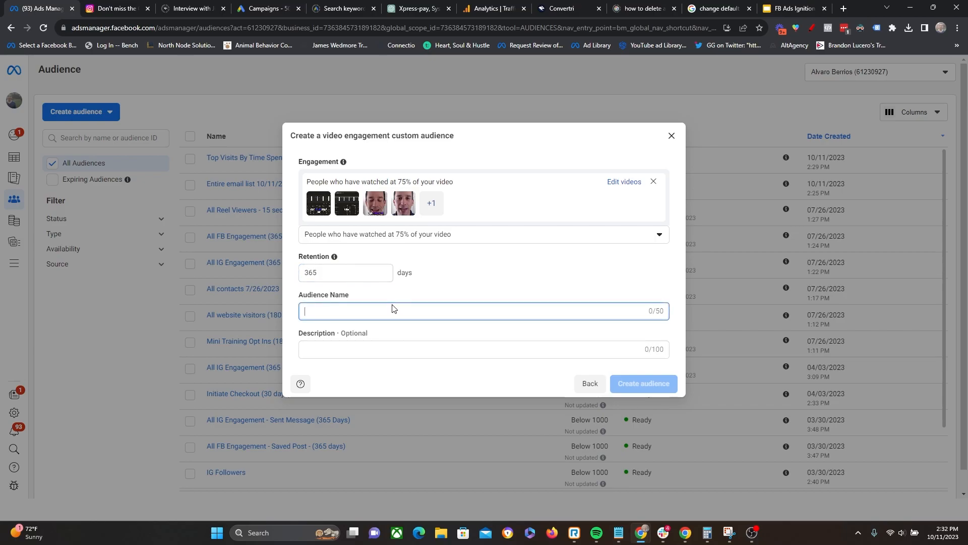
type("Vide")
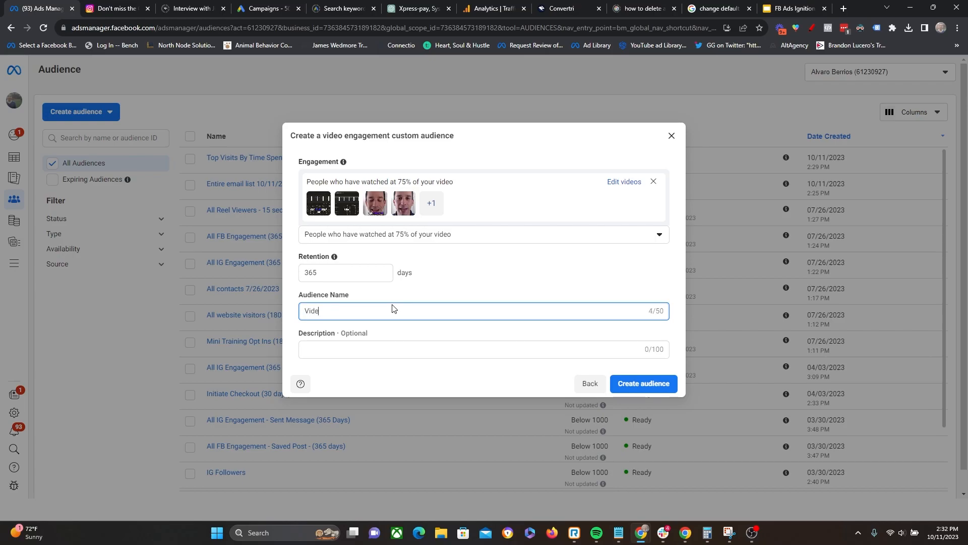
type("o Viewers")
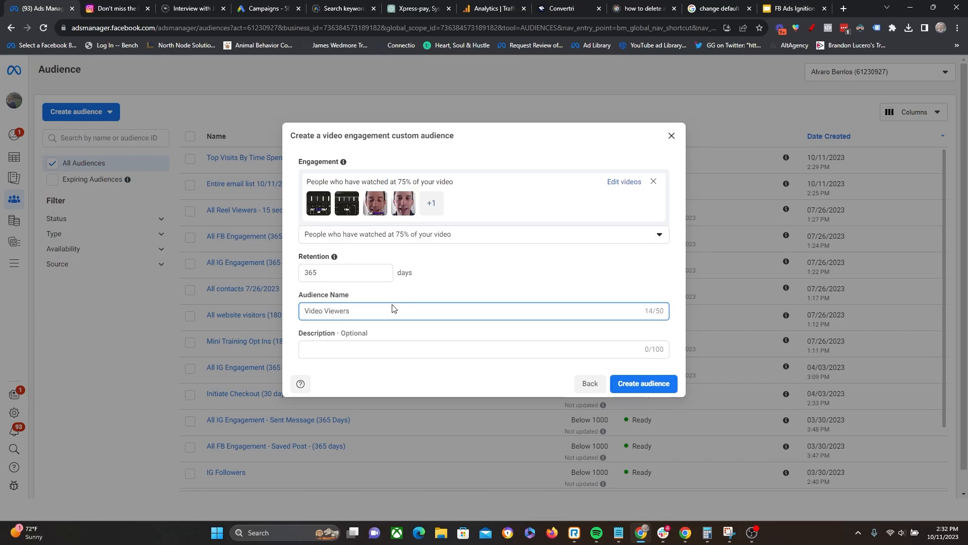
type(" Reels -  75% (365 Days")
left_click(649, 384)
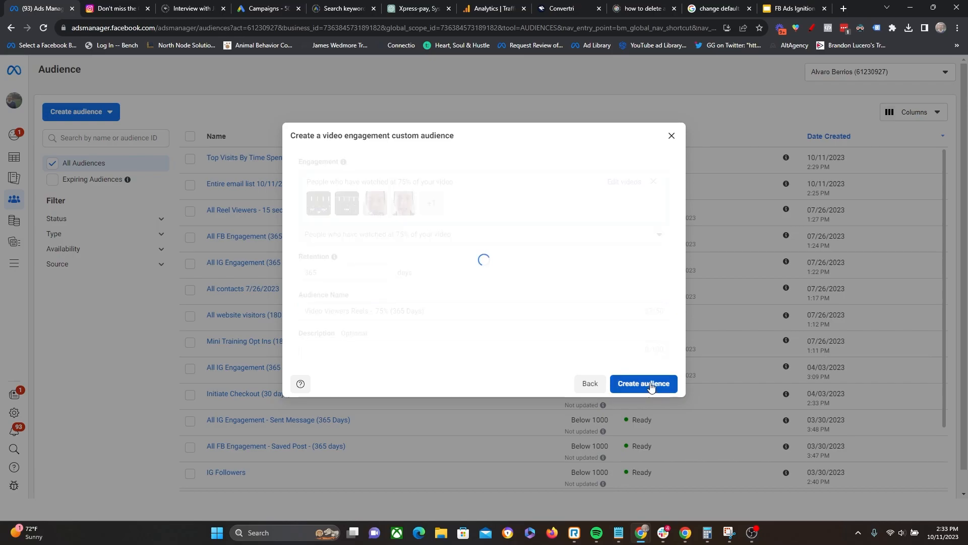
left_click(614, 405)
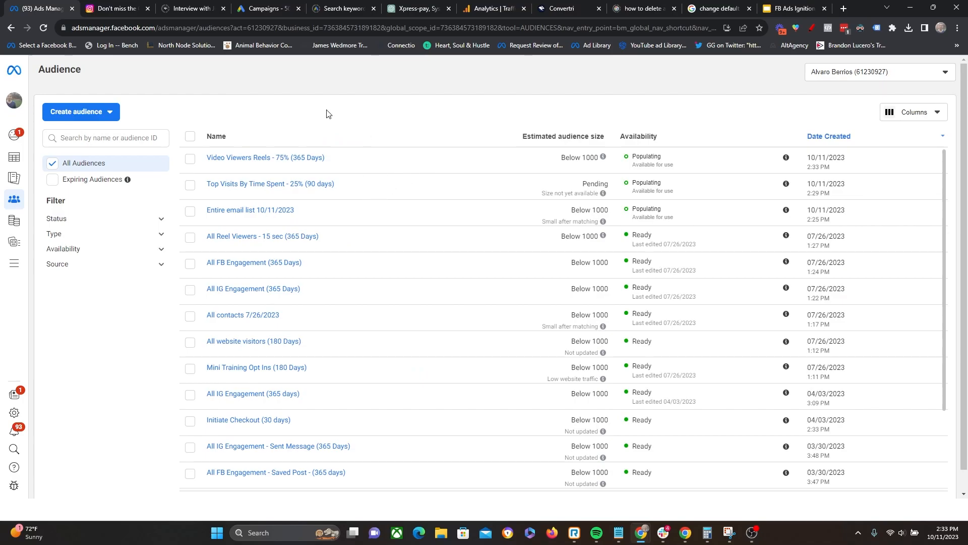
- Start another custom audience with Instagram account from the Meta sources as its source
left_click(108, 118)
left_click(93, 137)
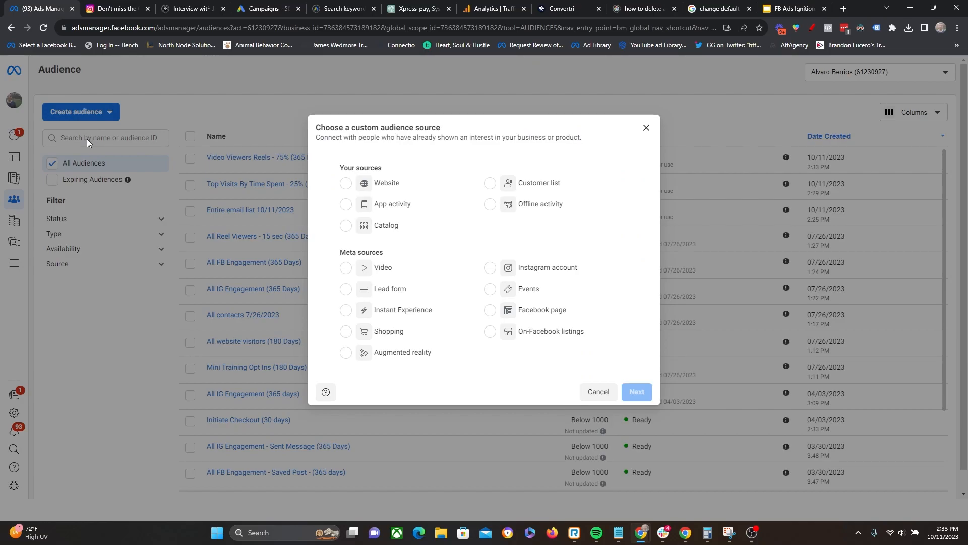
left_click(488, 268)
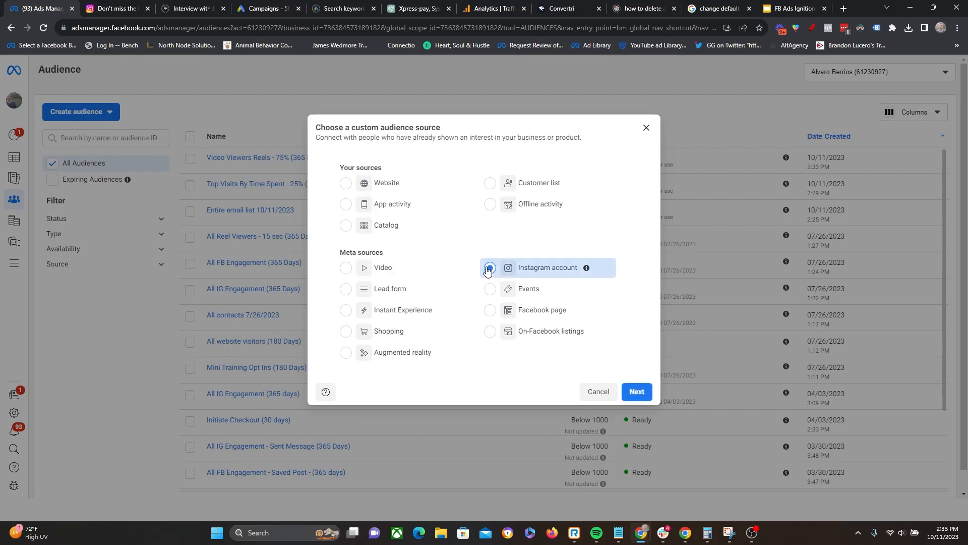
left_click(636, 391)
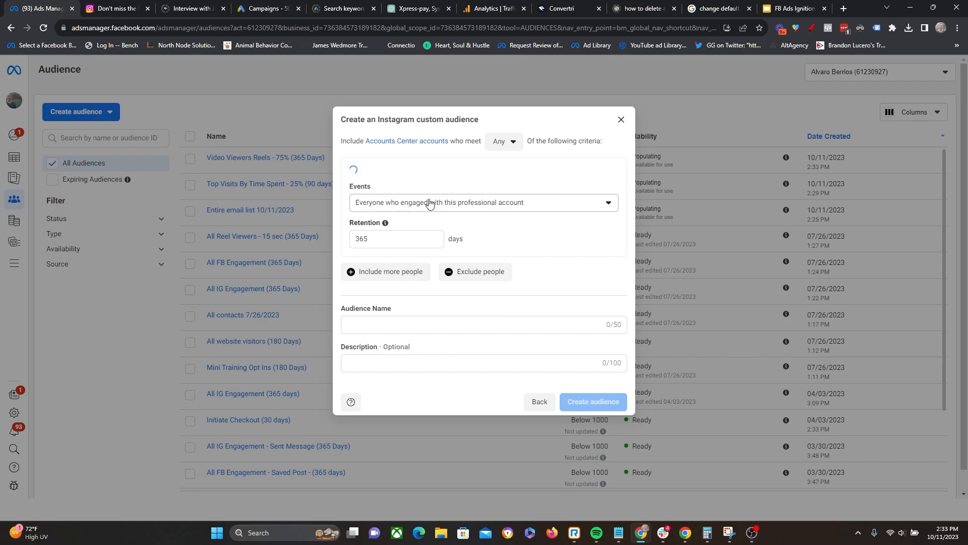
- Try a 30-day retention for the Instagram audience and set it back to 365 days
double_click(385, 238)
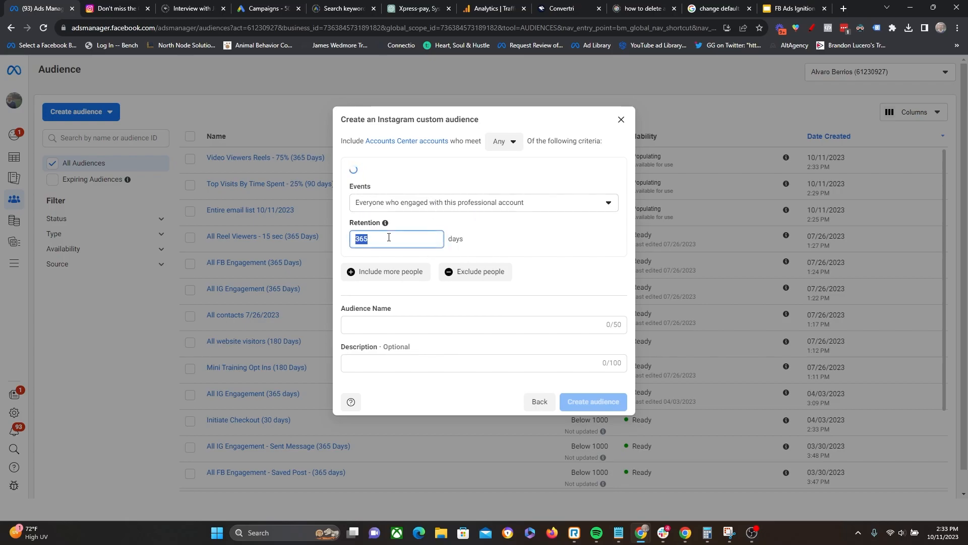
key("BackSpace")
type("30")
key("BackSpace")
key("BackSpace")
type("365")
- Look through the Instagram accounts offered as the audience's source and close the list without choosing another
left_click(360, 182)
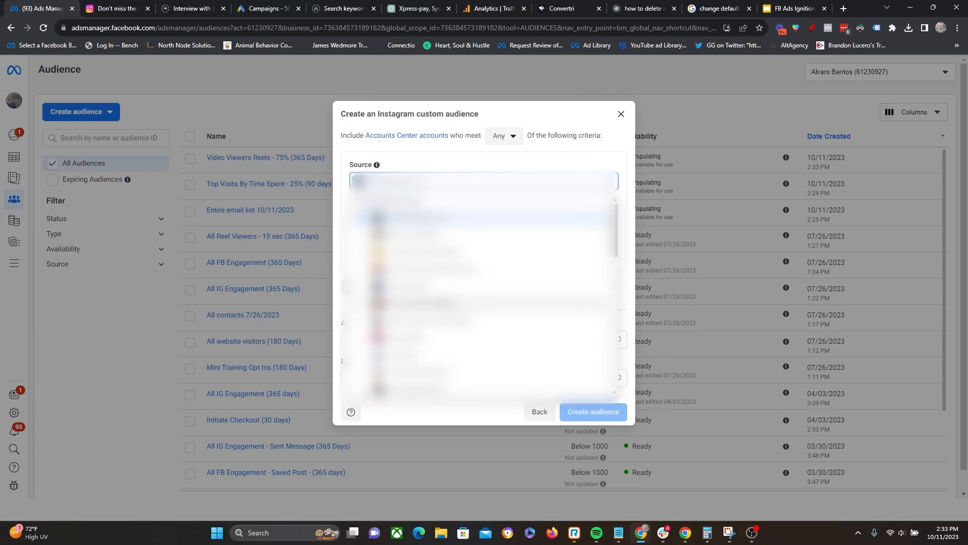
scroll(484, 303, "down", 1)
scroll(484, 298, "up", 1)
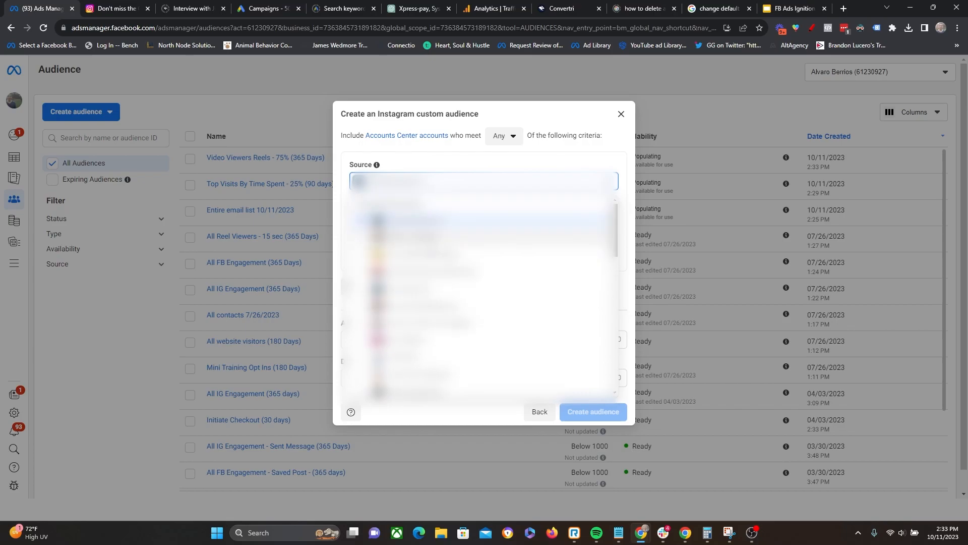
scroll(433, 303, "down", 1)
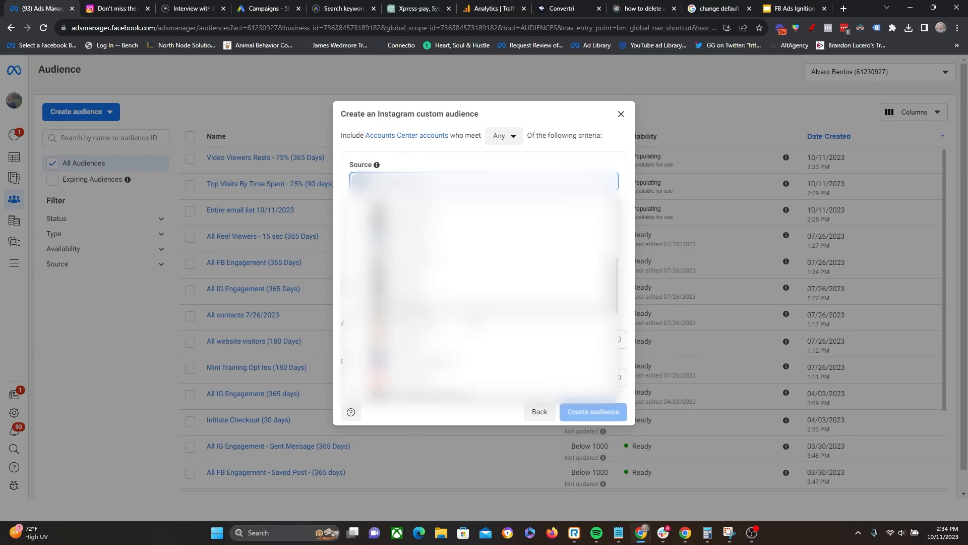
left_click(691, 360)
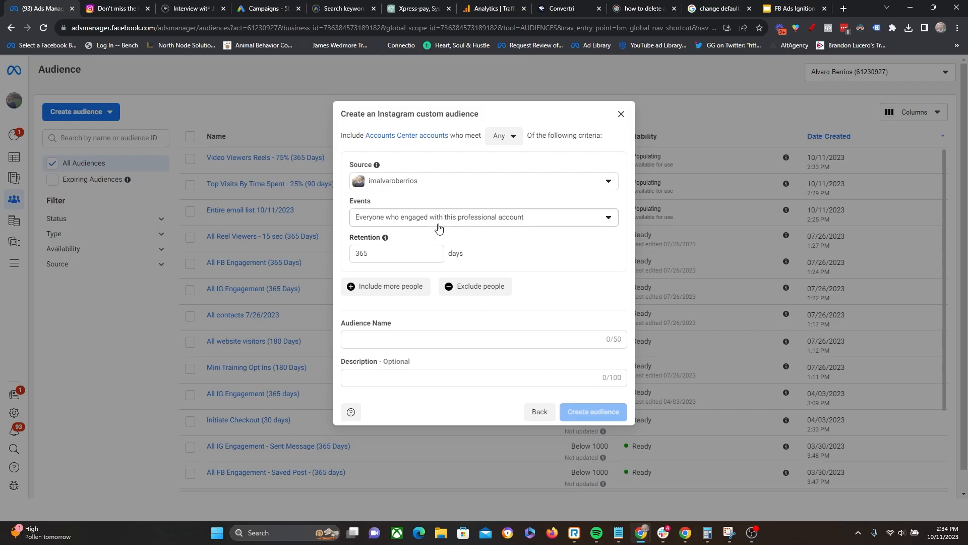
- Compare the Instagram engagement events and set the audience's event to Accounts Center accounts who saved any post or ad
left_click(478, 217)
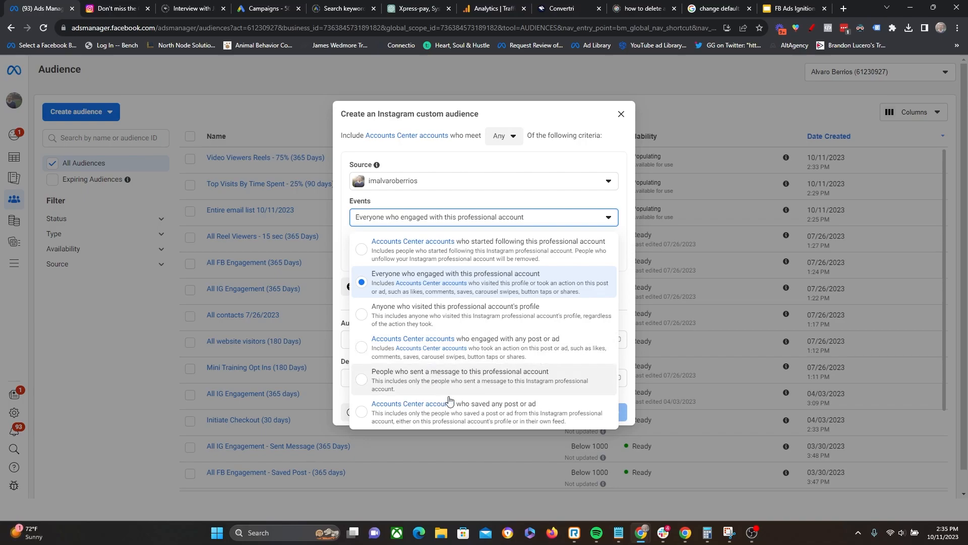
left_click(497, 414)
left_click(486, 219)
left_click(499, 252)
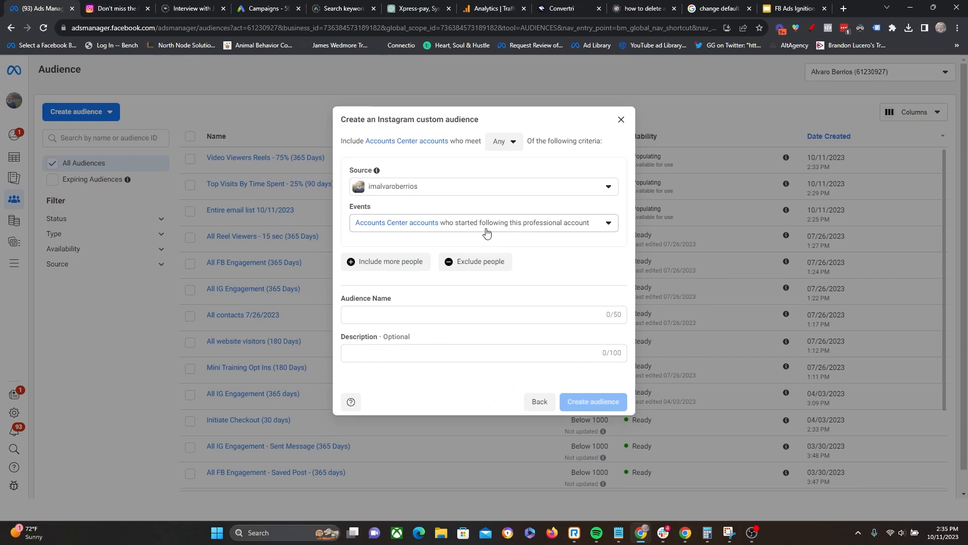
left_click(488, 227)
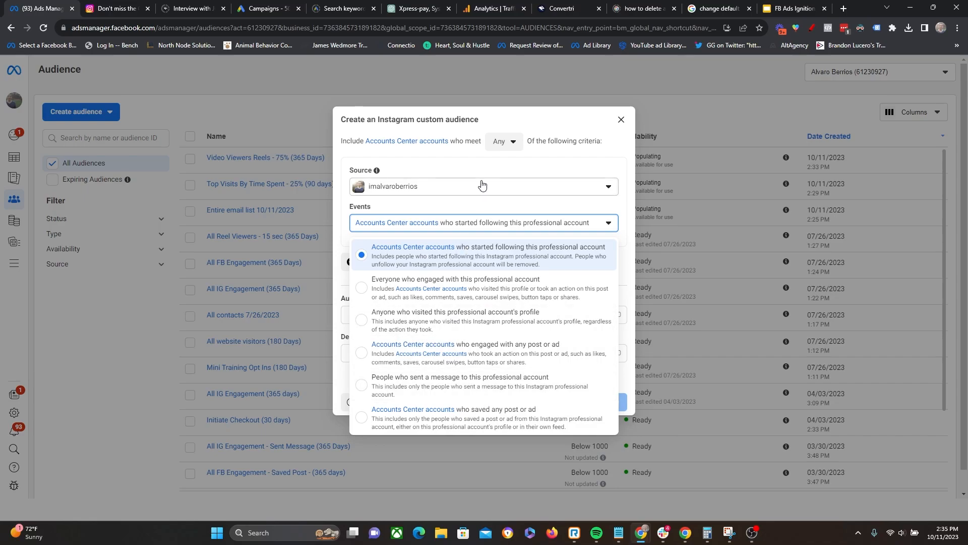
left_click(497, 421)
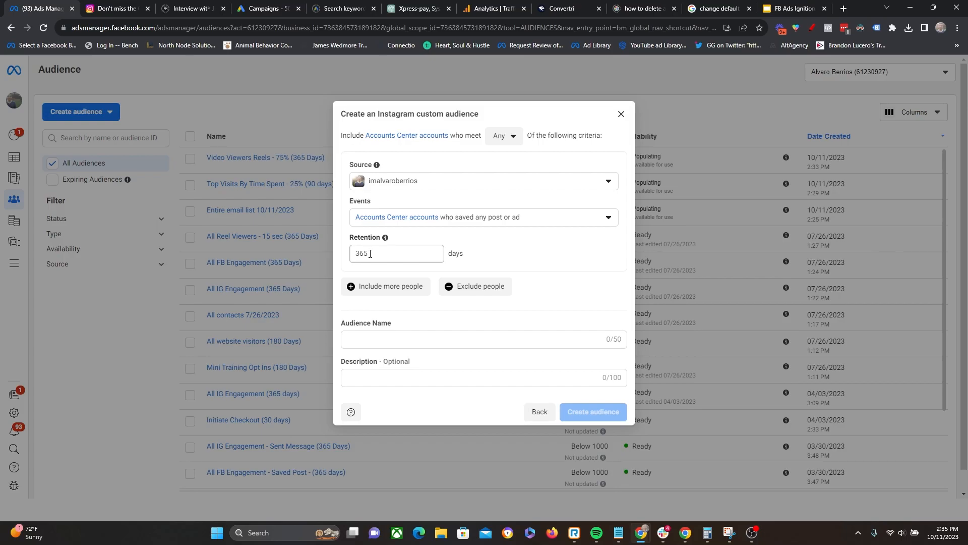
- Name the Instagram audience "IG Engagement - Saved Post (365 Days)", create it, and close its confirmation and details
left_click(398, 340)
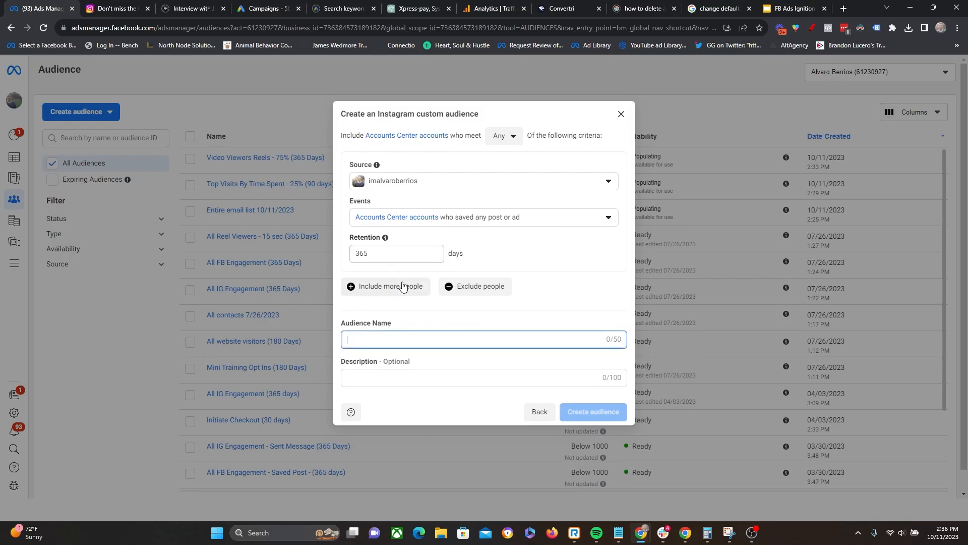
double_click(367, 257)
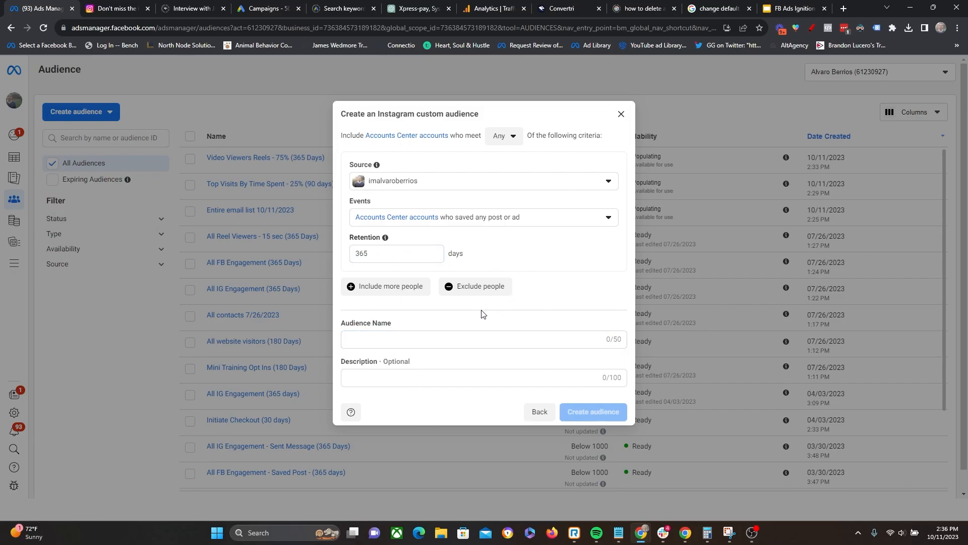
left_click(398, 340)
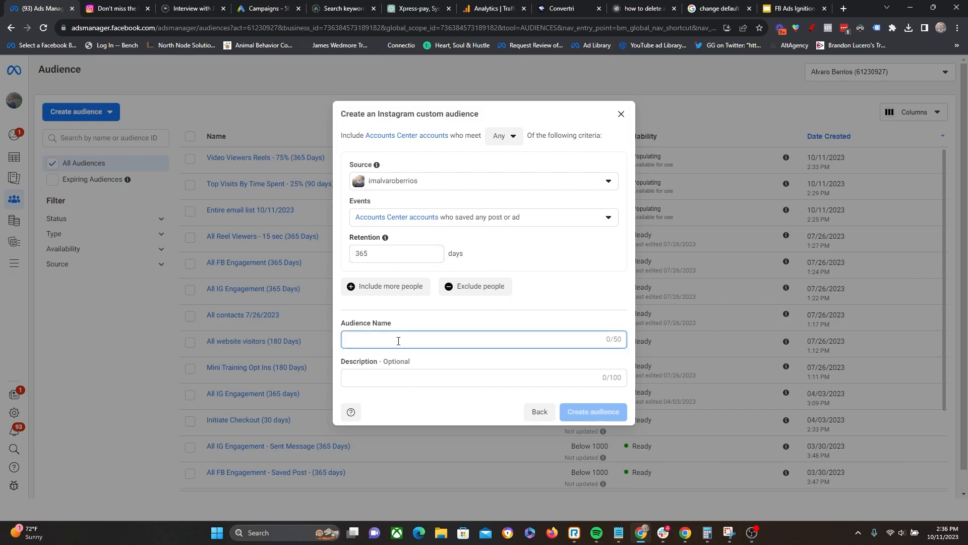
type("IG Eng")
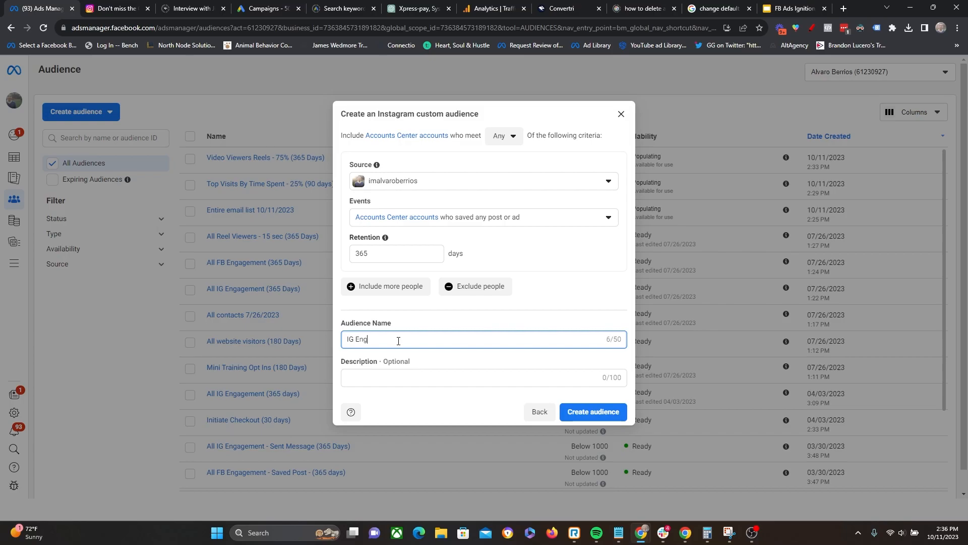
type("agement - Saved Post (365 Days)")
left_click(585, 420)
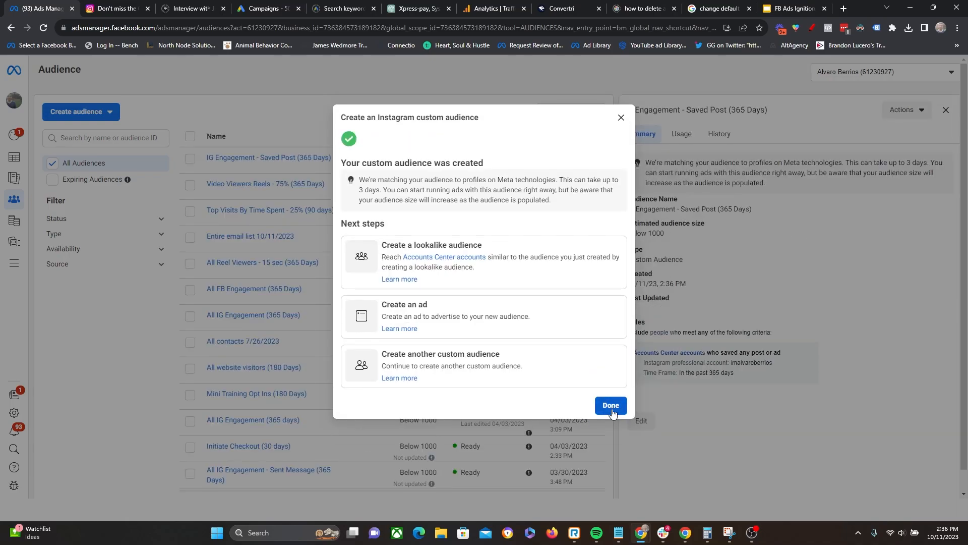
left_click(611, 407)
left_click(946, 110)
- Start a custom audience from a Facebook page and set its event to Accounts Center accounts who saved any post
left_click(107, 111)
left_click(87, 137)
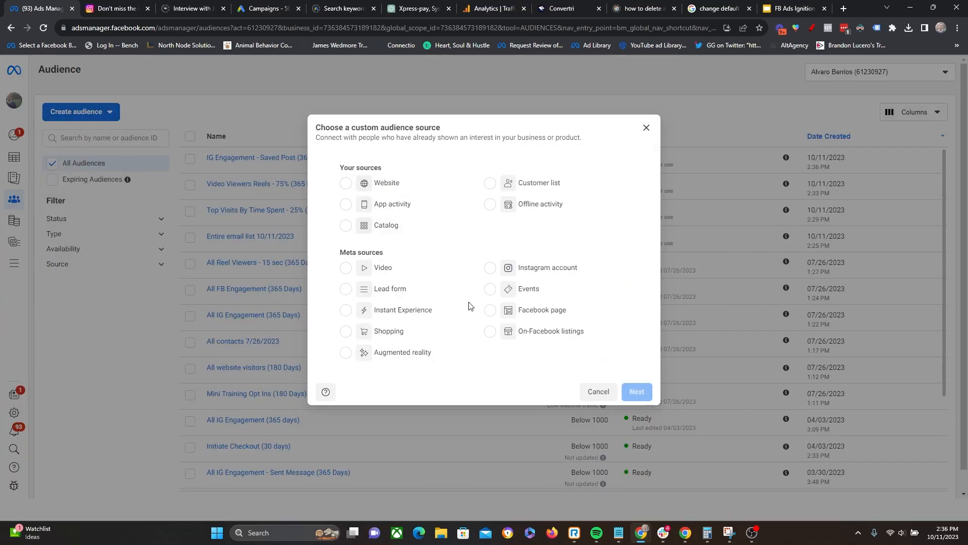
left_click(540, 311)
left_click(631, 394)
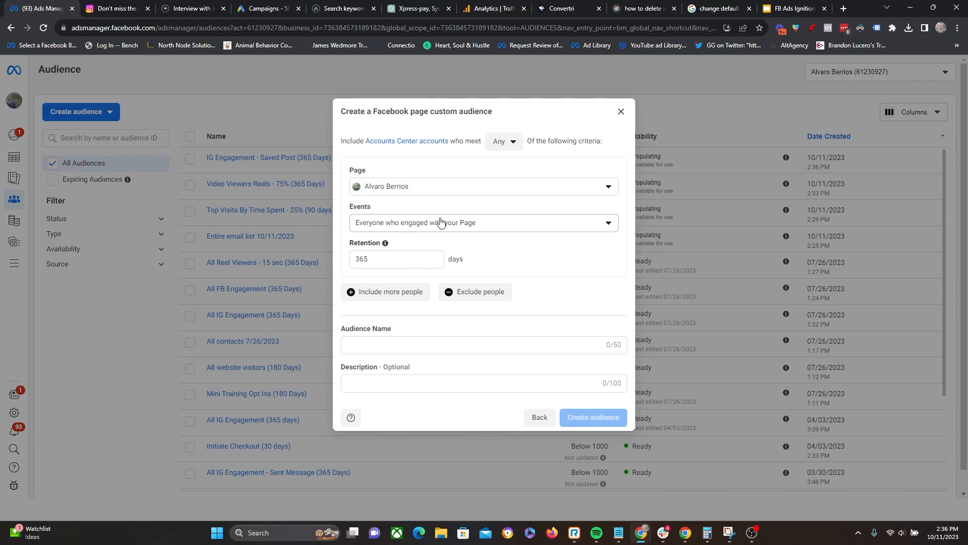
left_click(472, 225)
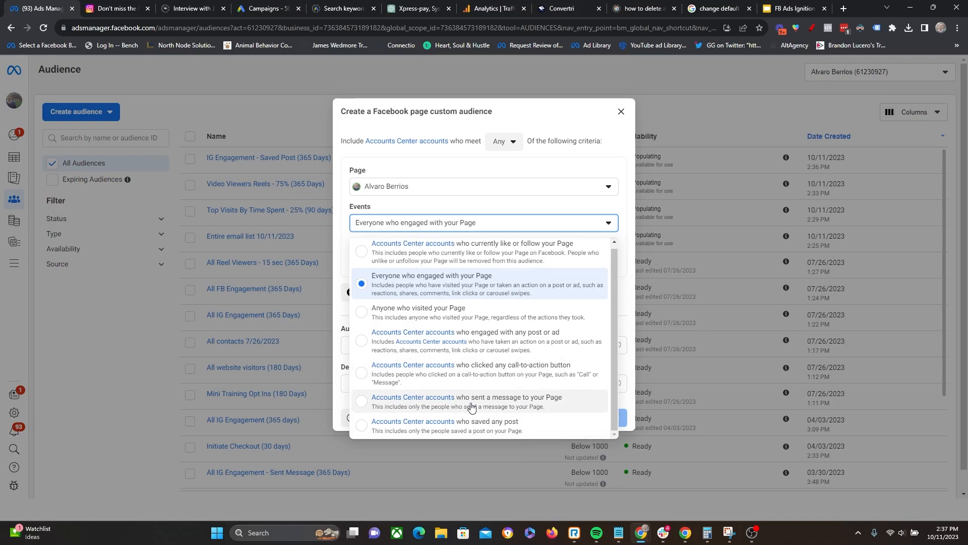
left_click(464, 430)
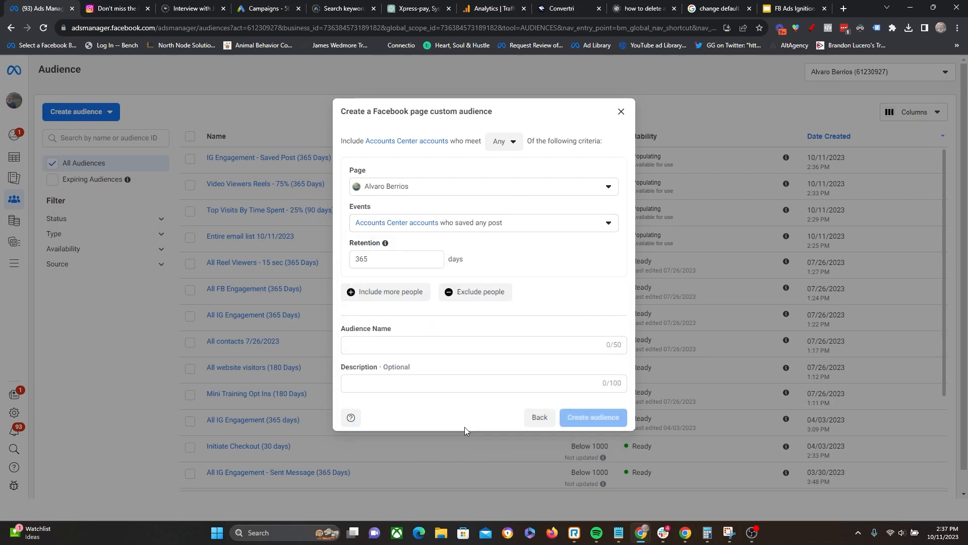
- Name the Facebook page audience "FB Engagement - Saved Post (365 Days)", create it, and close its confirmation and details
left_click(404, 347)
type("FB En")
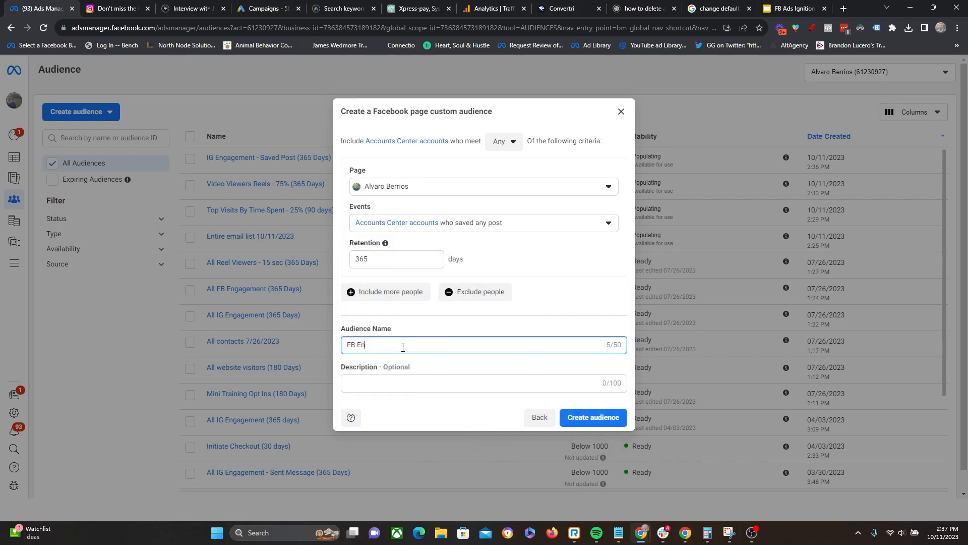
type("gagement - Saved Post (365 Days")
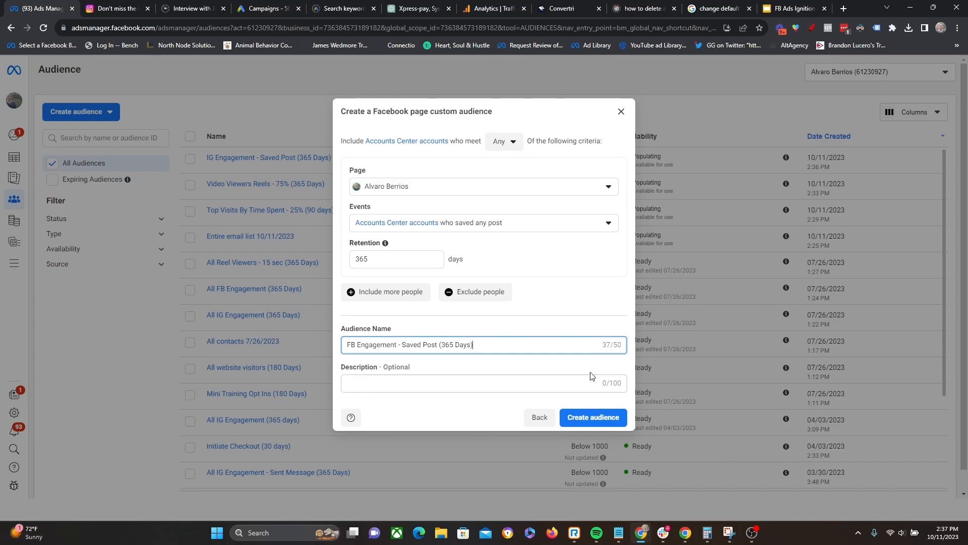
left_click(584, 420)
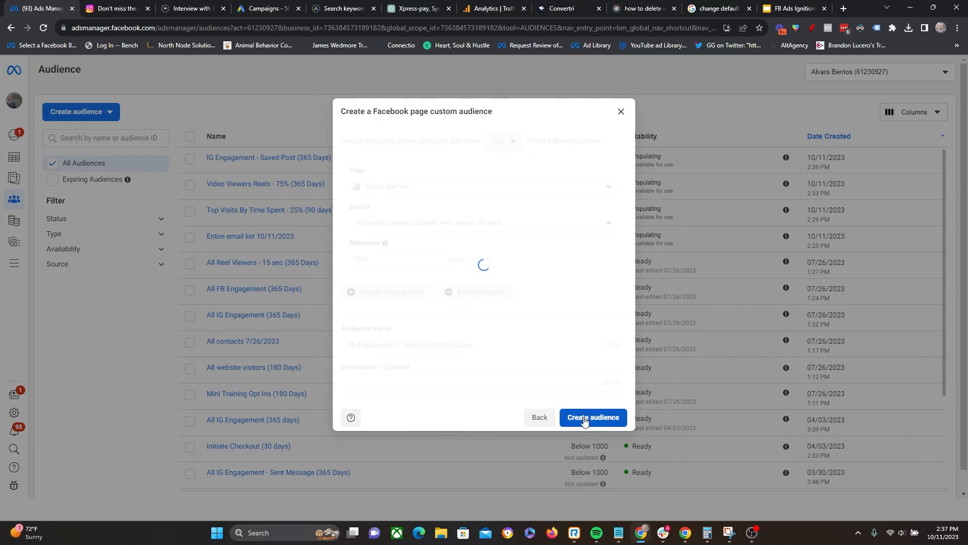
left_click(610, 405)
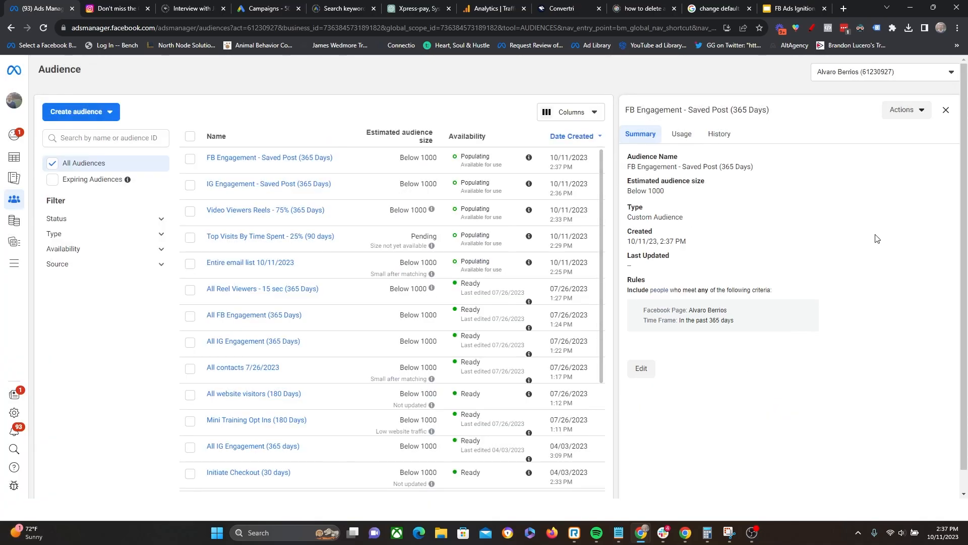
left_click(946, 109)
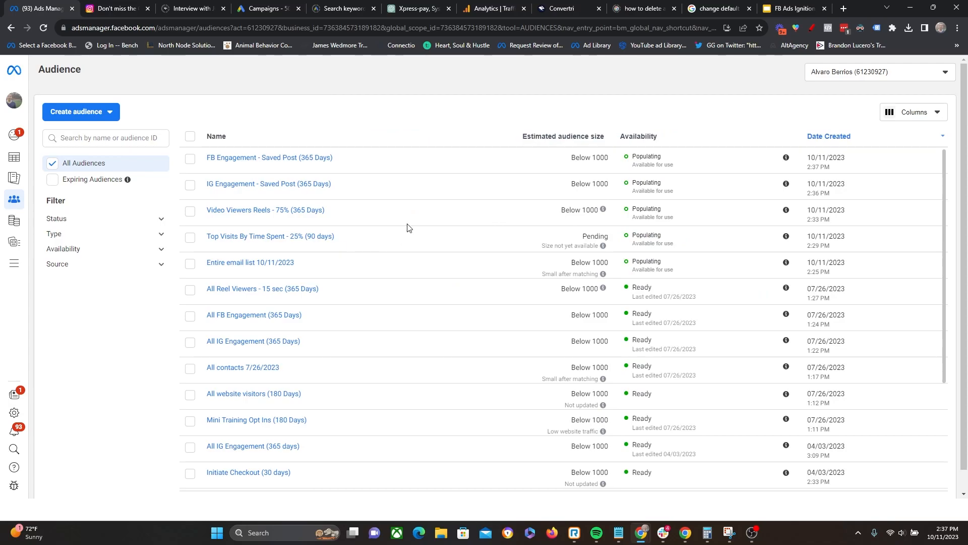